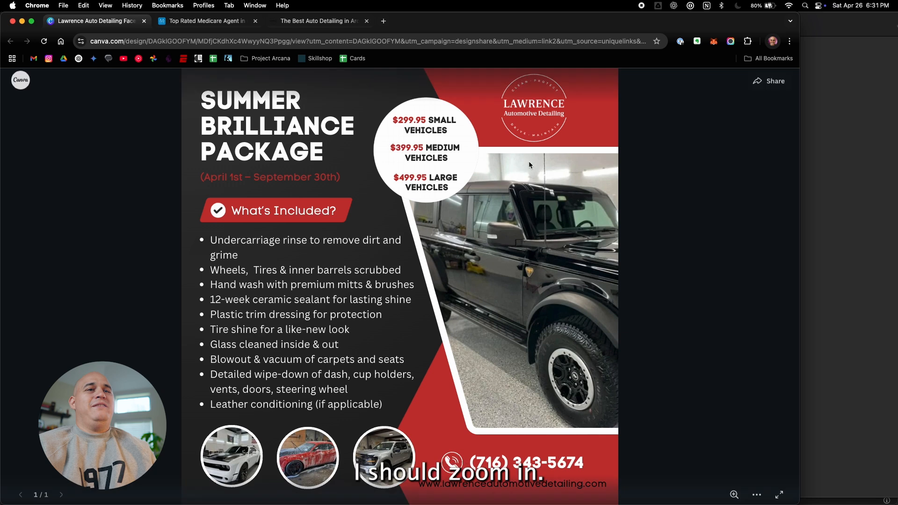
Examine the logo and the price circle of the flyer up close
scroll(527, 165, up, 10)
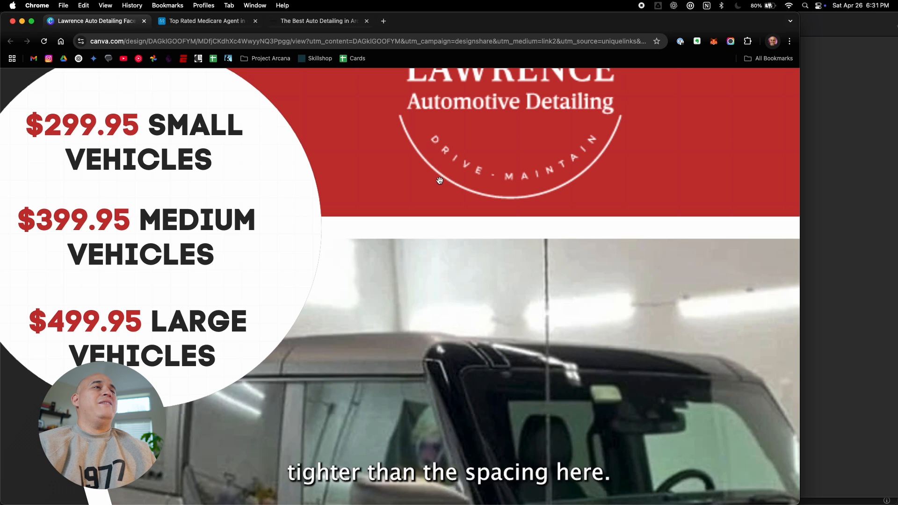
scroll(440, 181, down, 10)
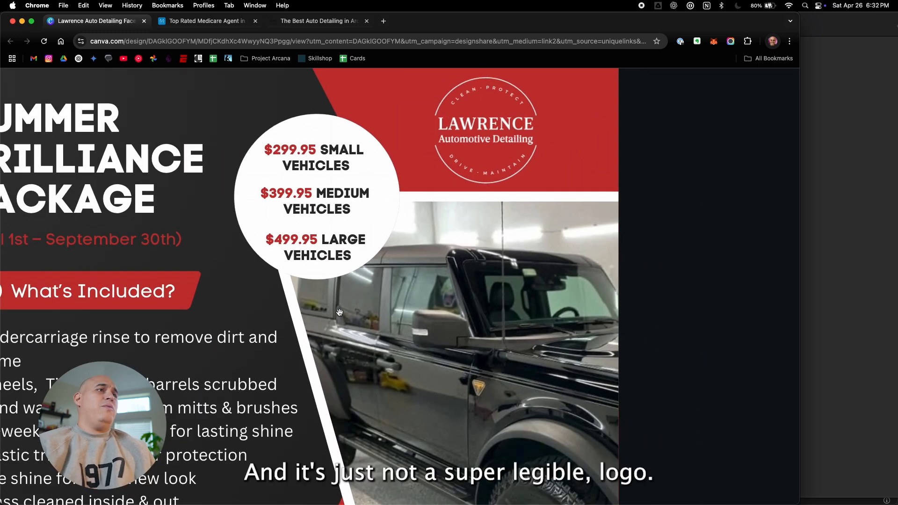
scroll(340, 312, down, 5)
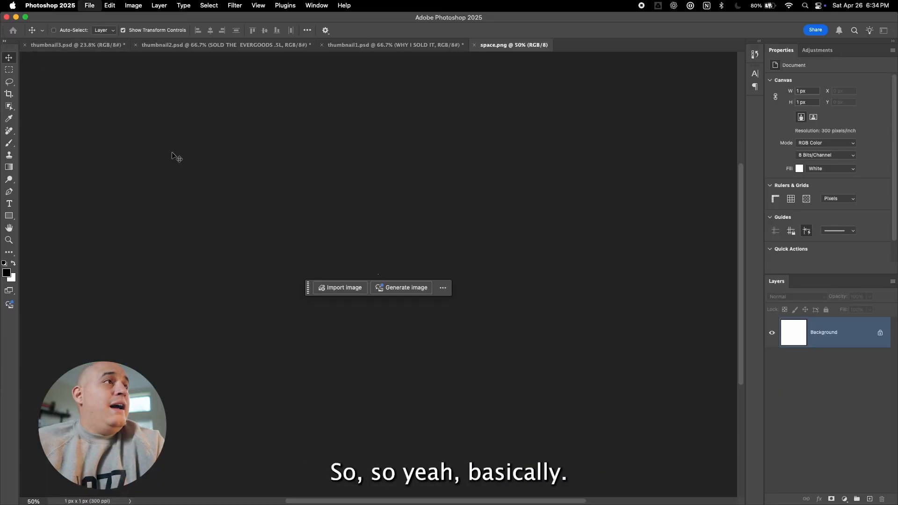
Set up a new Photoshop document 1080 pixels wide and 1080 pixels high
key(super+n)
click(576, 186)
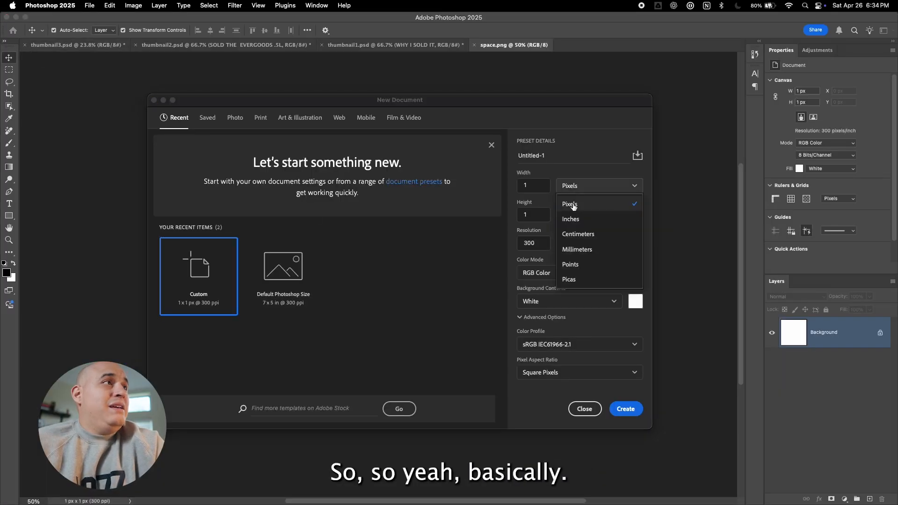
click(573, 207)
click(542, 185)
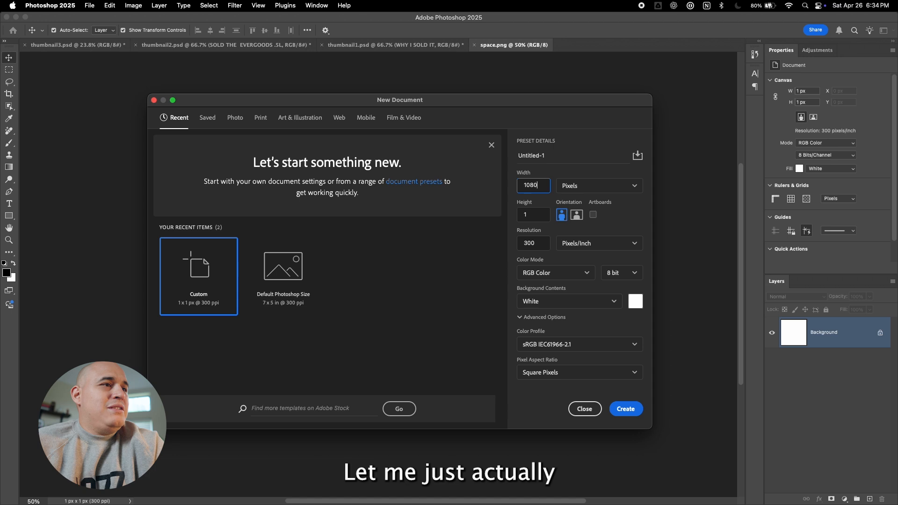
key(Tab)
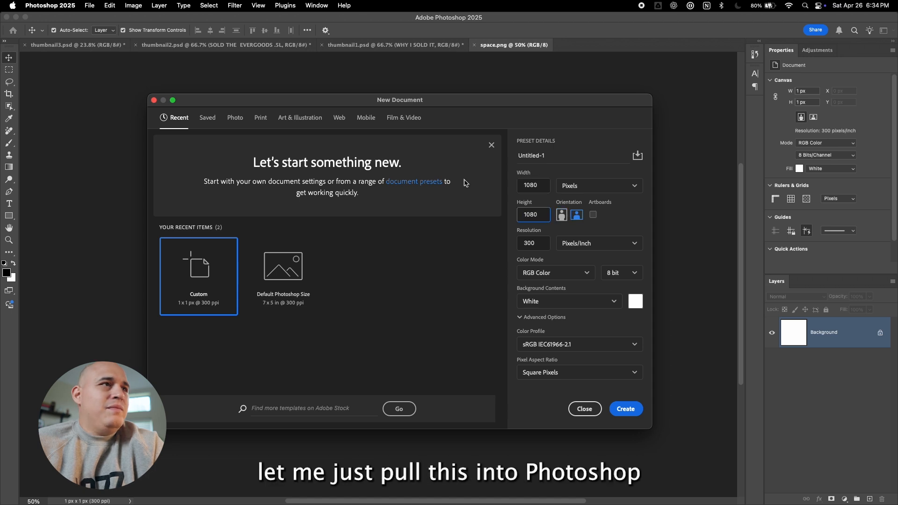
click(543, 243)
Switch to Chrome and select the auto detailing website's address for use in the new document's name
click(542, 159)
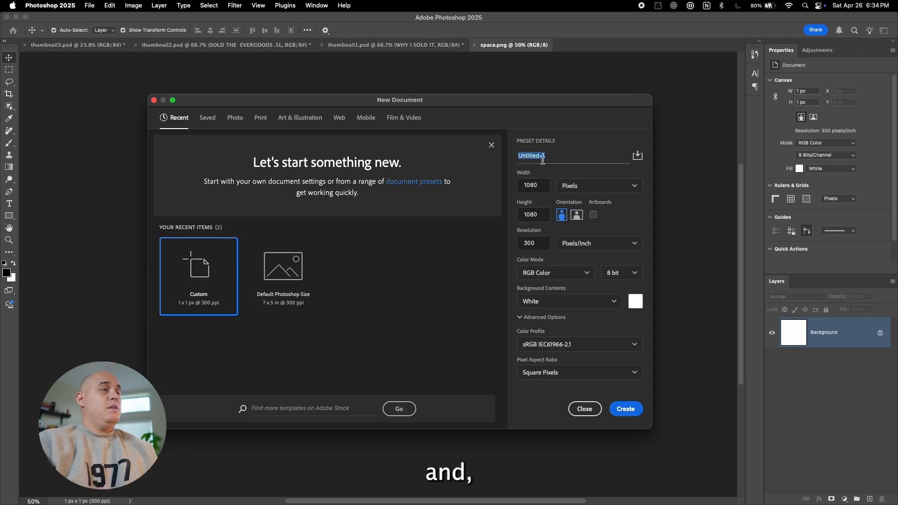
click(286, 484)
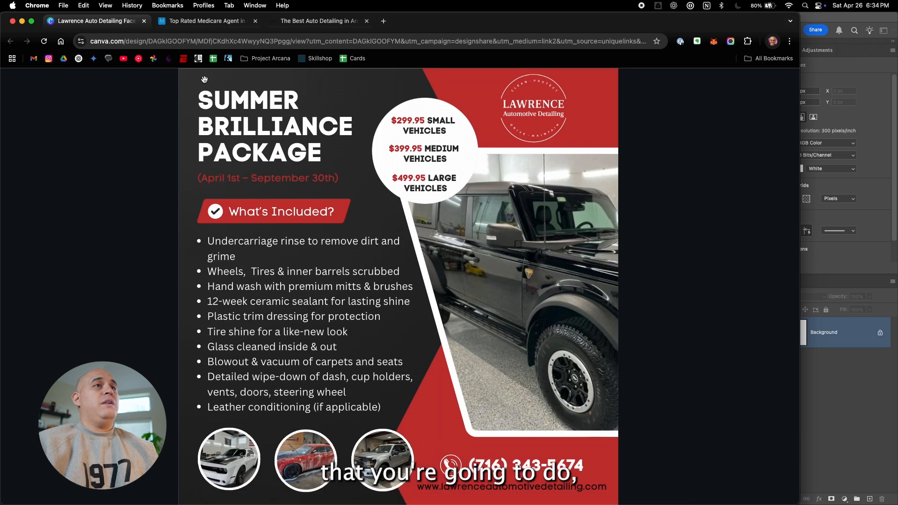
click(315, 45)
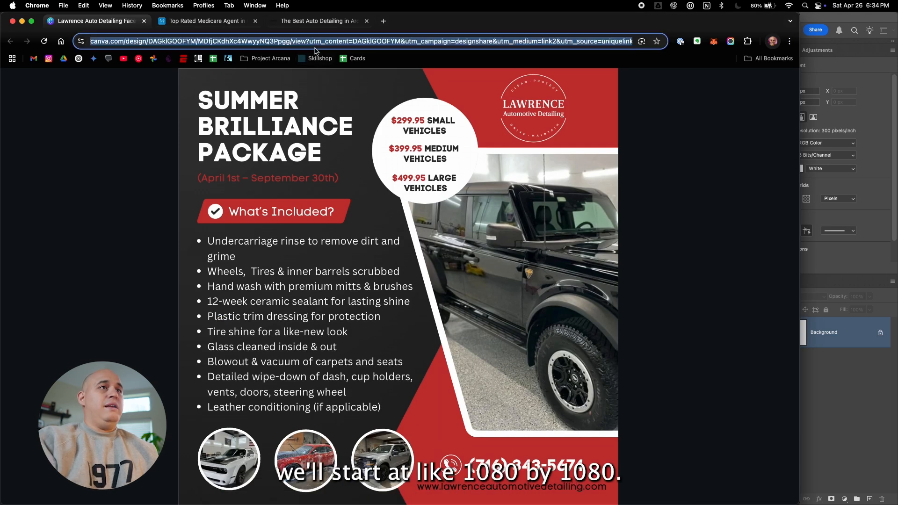
text(la)
click(335, 24)
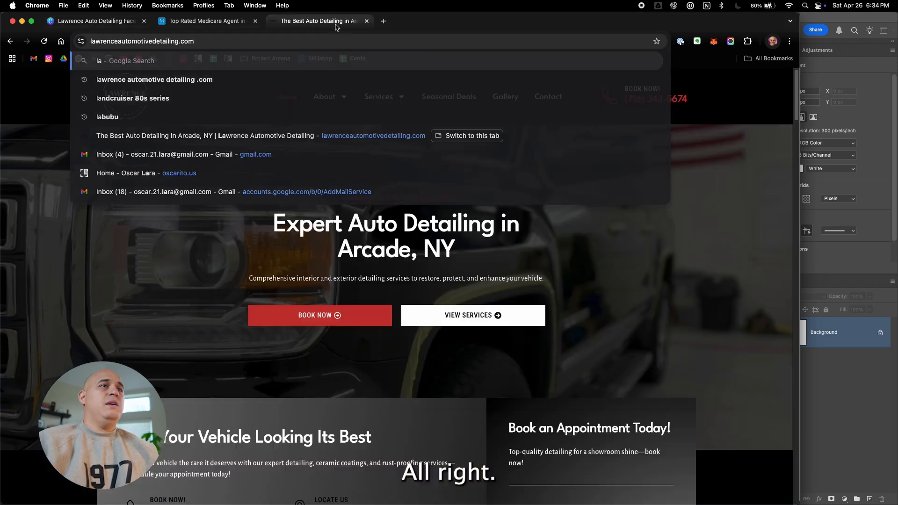
click(174, 43)
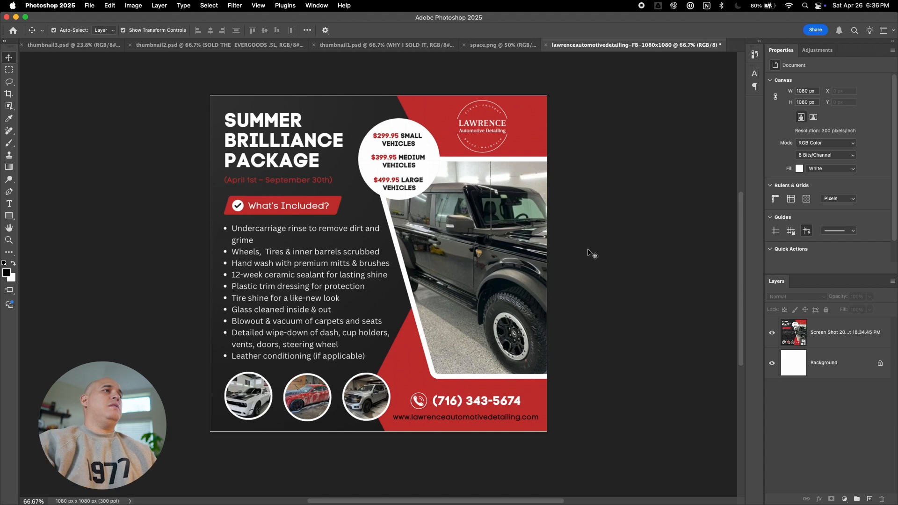
Start a headline text layer over the flyer's title reading "Summer brill" on two lines
key(t)
click(242, 140)
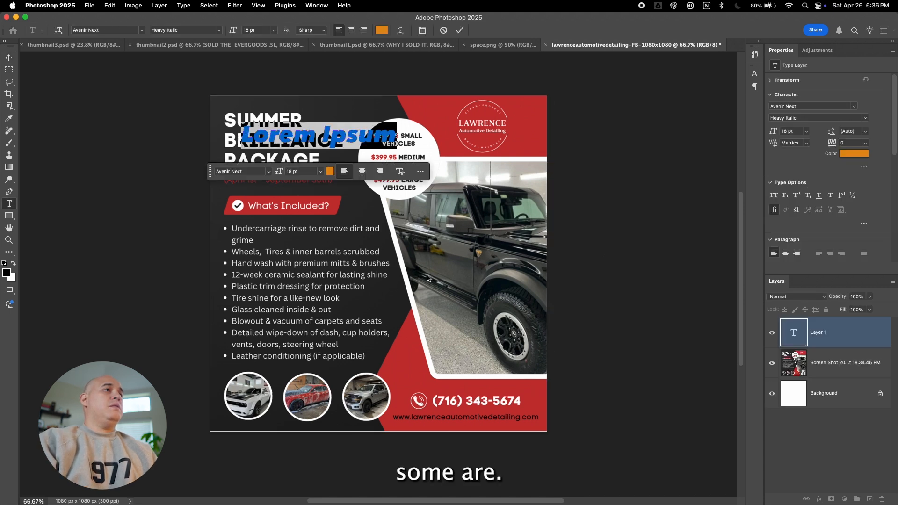
text(Summer )
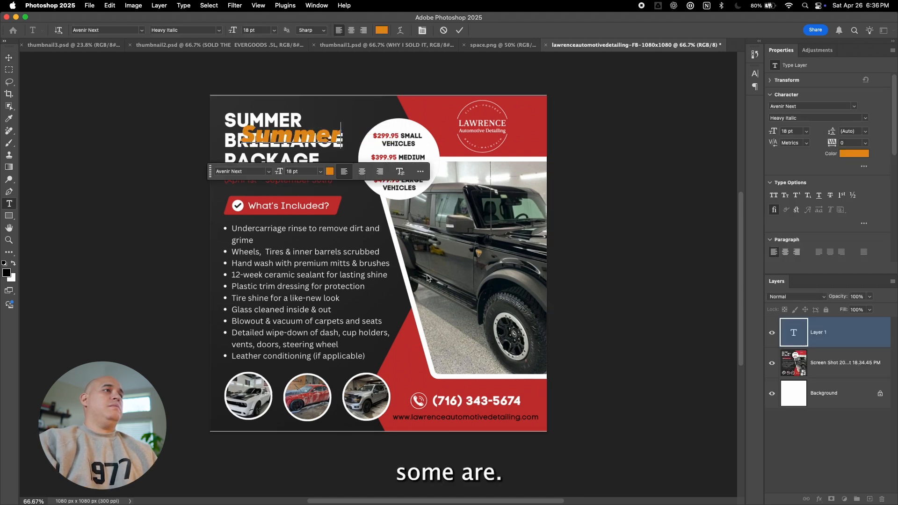
text(brill)
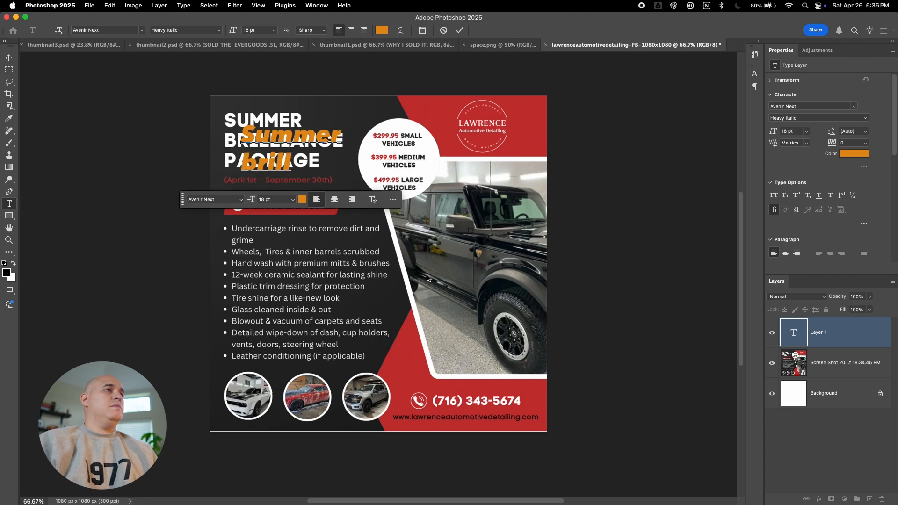
key(Escape)
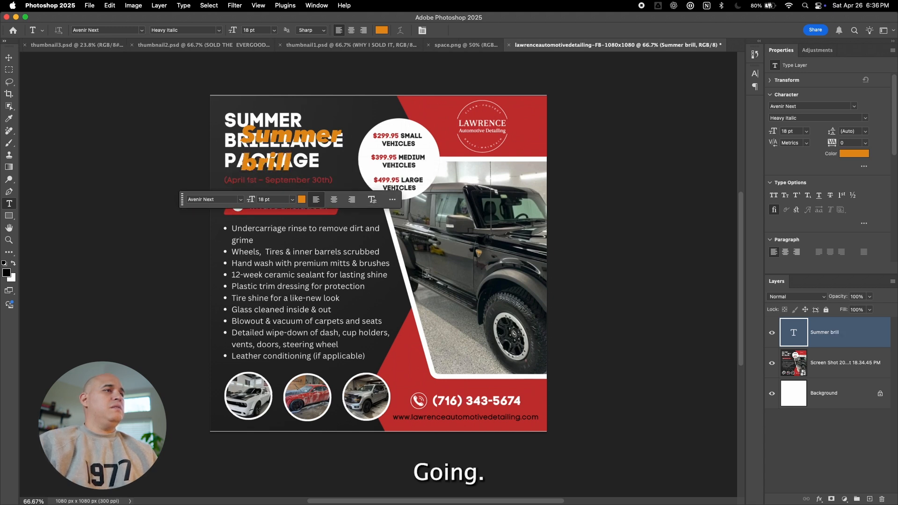
Move the headline down over the bullet list and complete it as "Summer brilliance package" on three lines
key(v)
drag(297, 157, 309, 279)
double_click(308, 279)
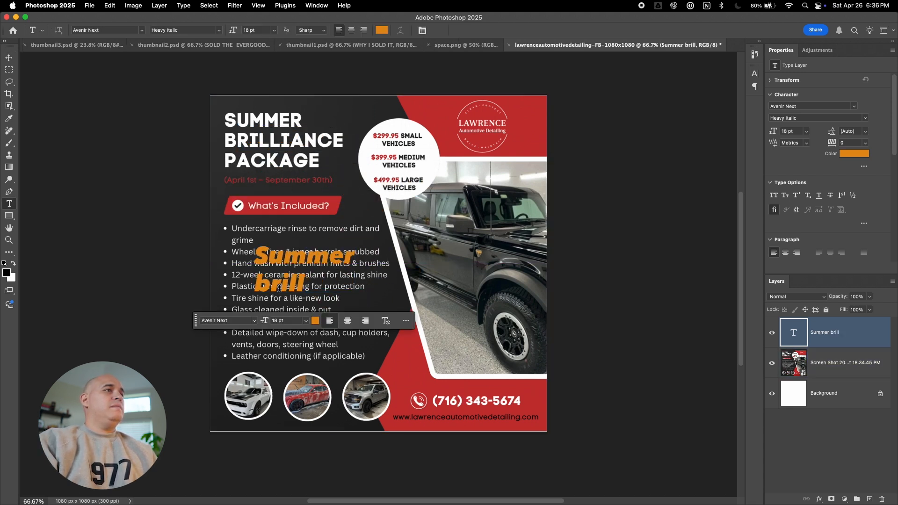
text(iance)
key(Return)
text(package)
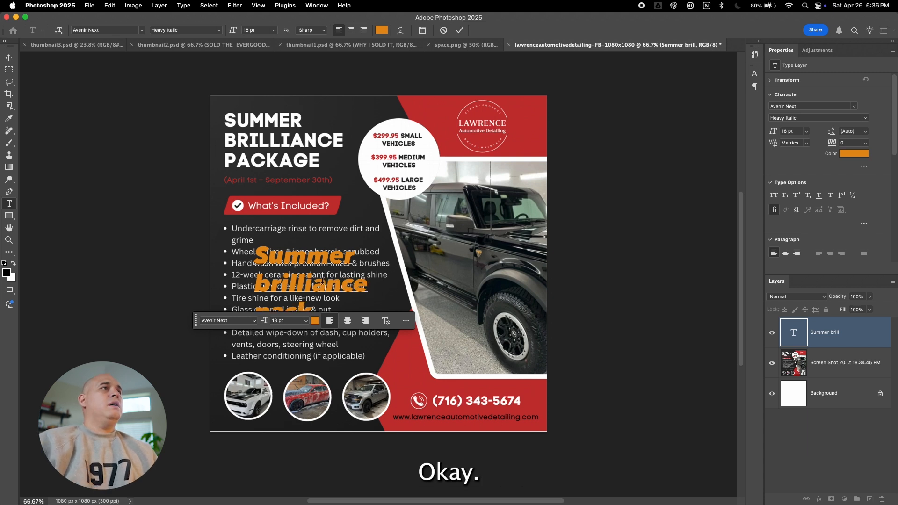
key(Escape)
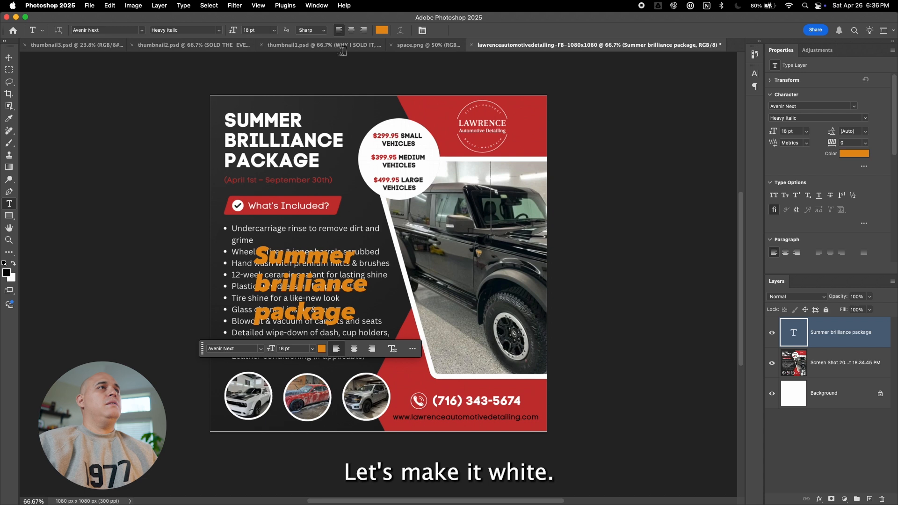
Colour the headline white (ffffff) and format it in all caps
click(382, 30)
text(ffffff)
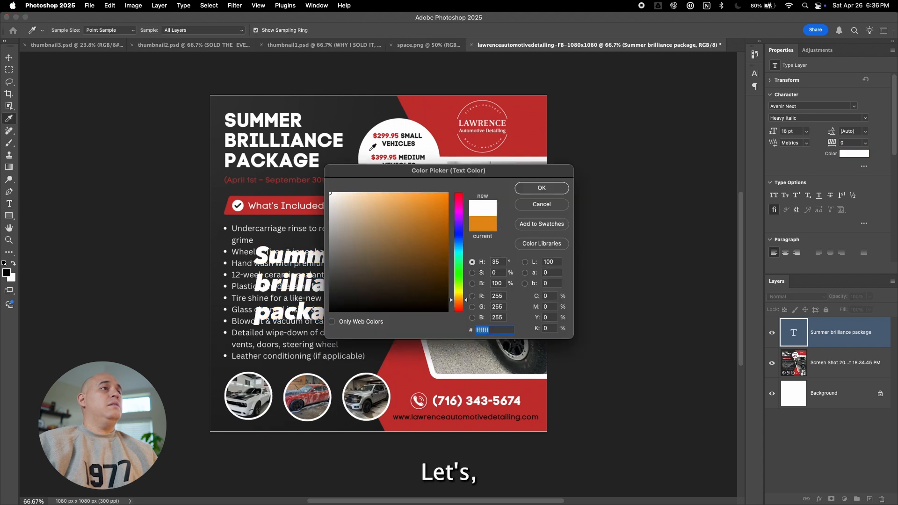
click(542, 187)
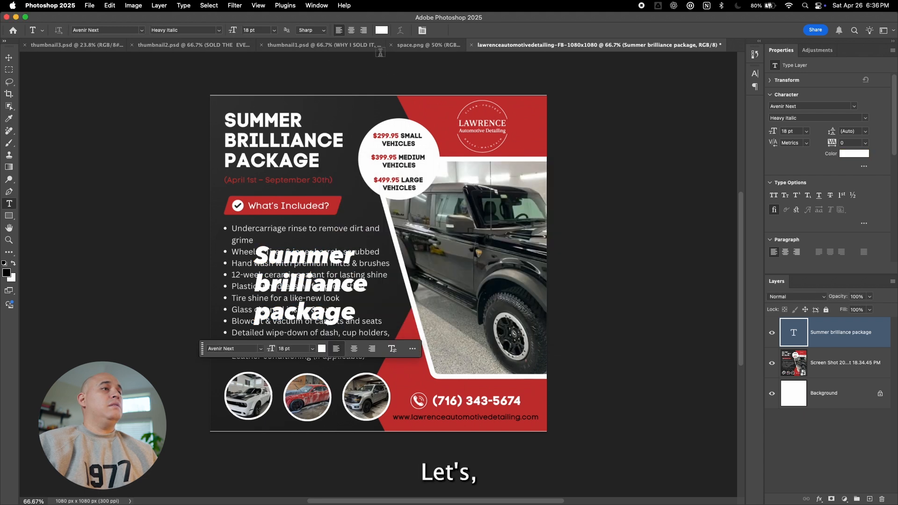
click(424, 32)
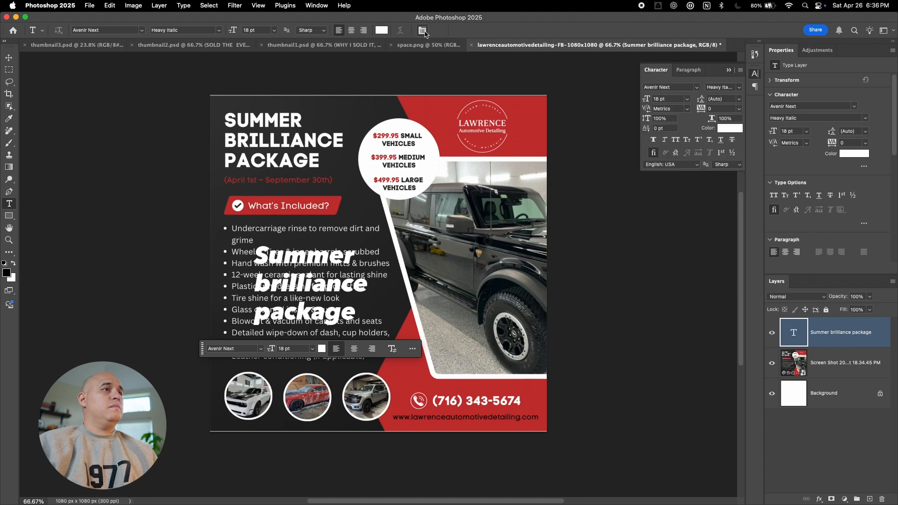
click(675, 139)
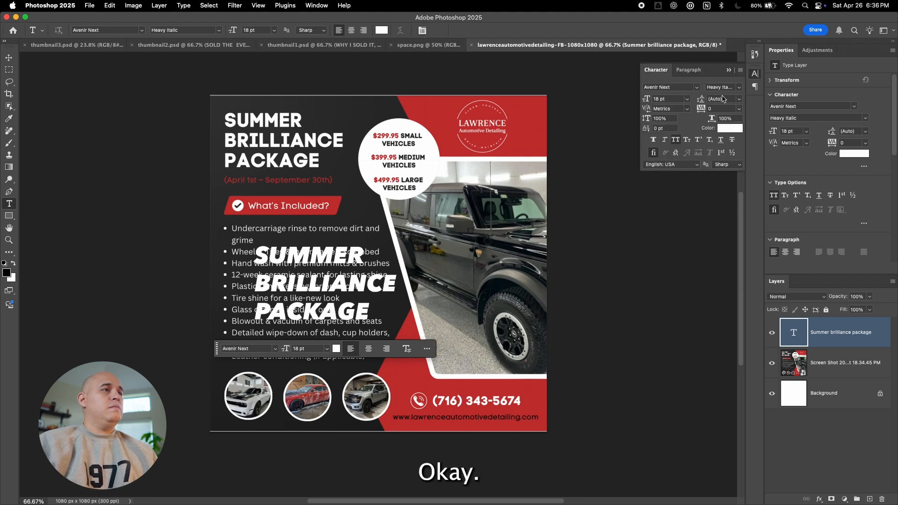
Tighten the headline's leading to 16 pt
drag(698, 100, 689, 100)
key(Down)
key(Down)
key(Down)
key(Down)
key(Down)
key(Down)
key(Down)
key(Down)
key(Down)
key(Down)
key(Down)
key(Down)
key(Down)
key(Down)
key(Down)
key(Down)
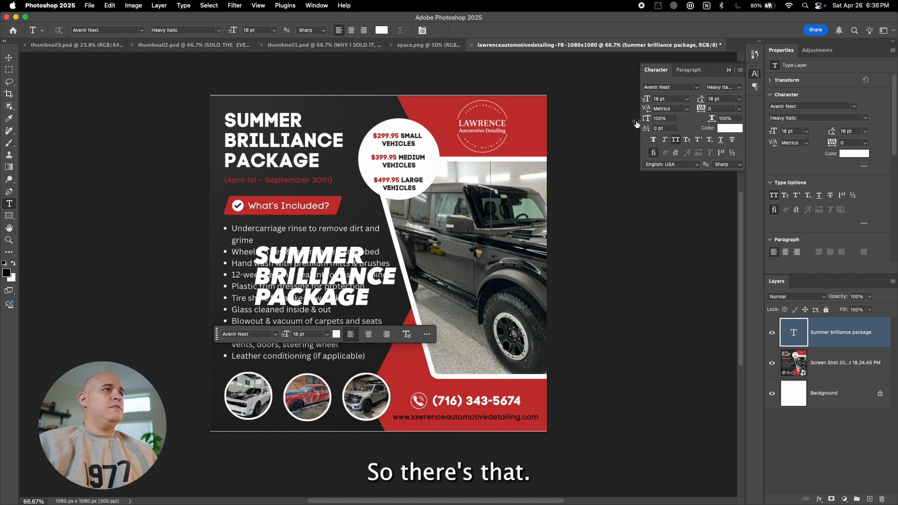
Move the new headline up over the flyer's original title
key(Escape)
key(v)
drag(313, 275, 282, 141)
Add a text layer reading "(Now - Sept. 1 30th)" over the flyer's original date line
key(t)
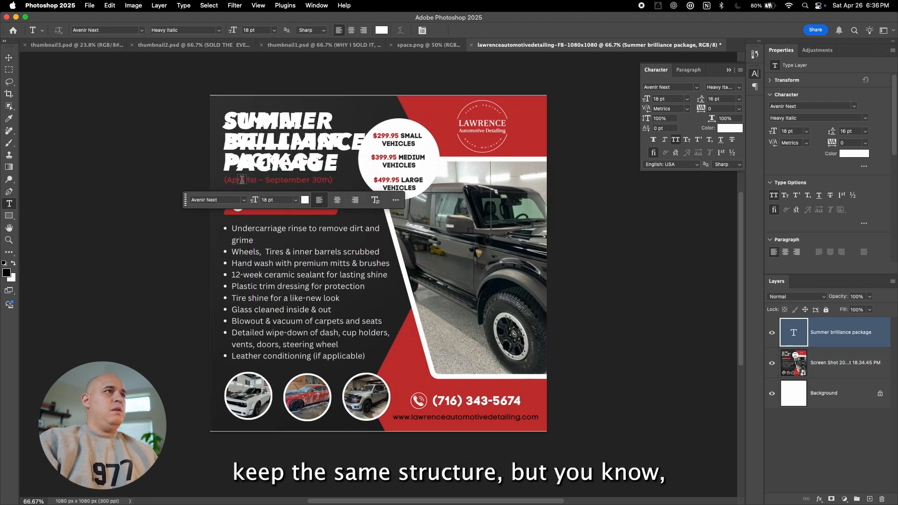
click(241, 180)
text((NOW - SE)
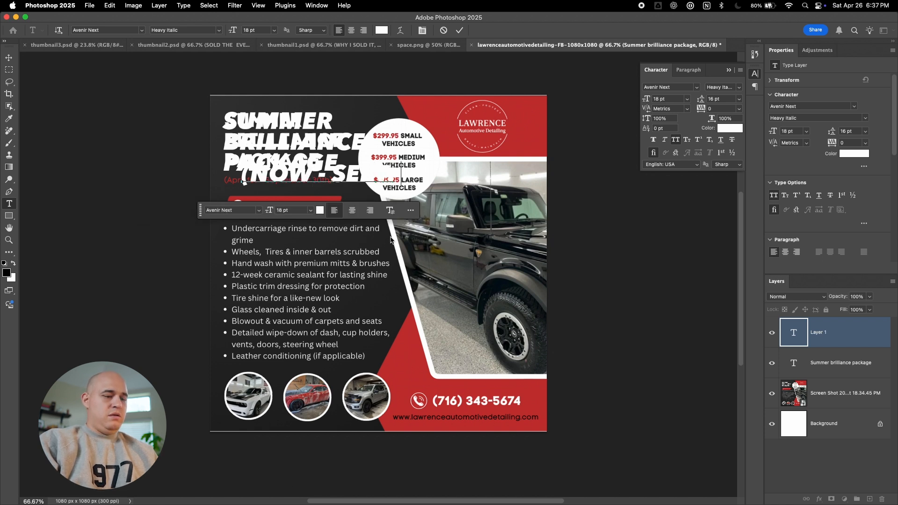
text(A)
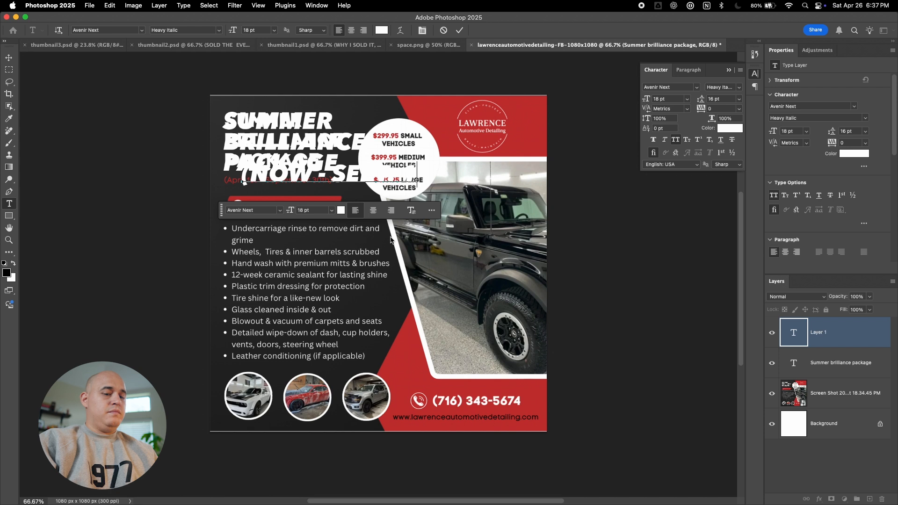
text(0TH)
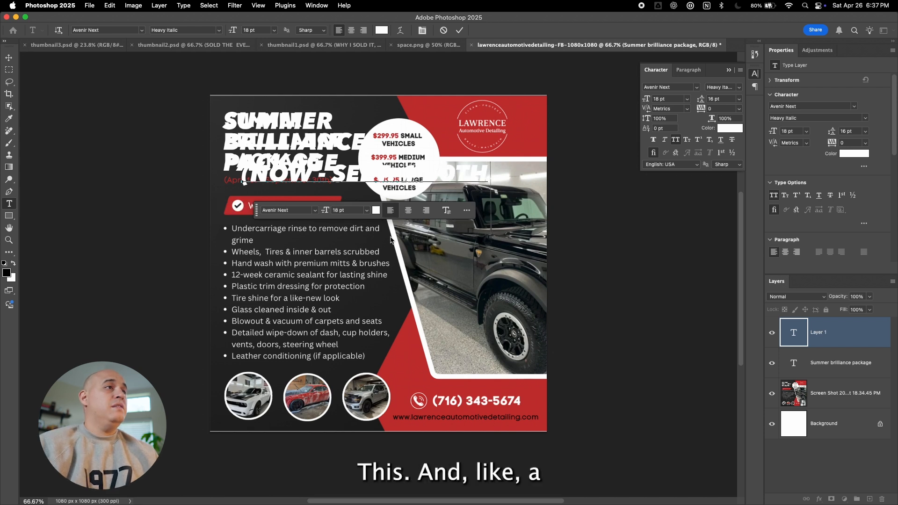
key(super+Return)
Set the new date line's font to Avenir Next Medium and turn off its all caps formatting
key(v)
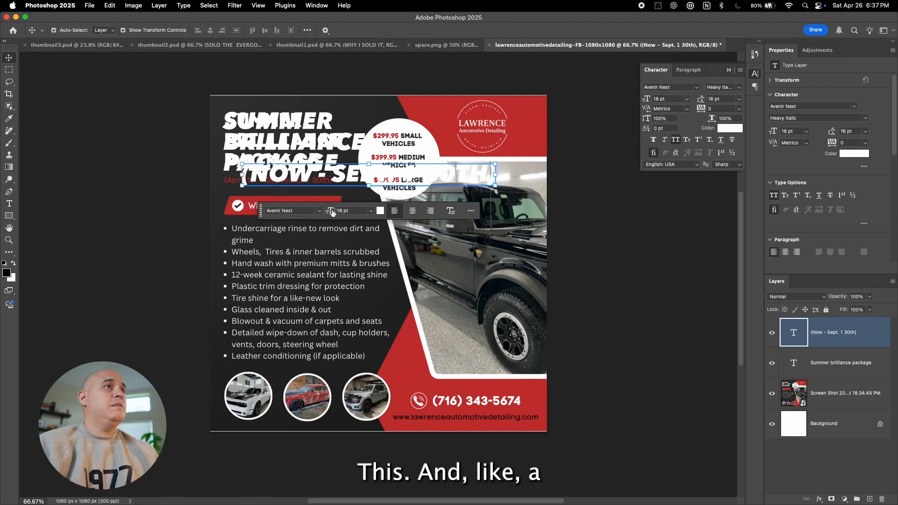
click(320, 212)
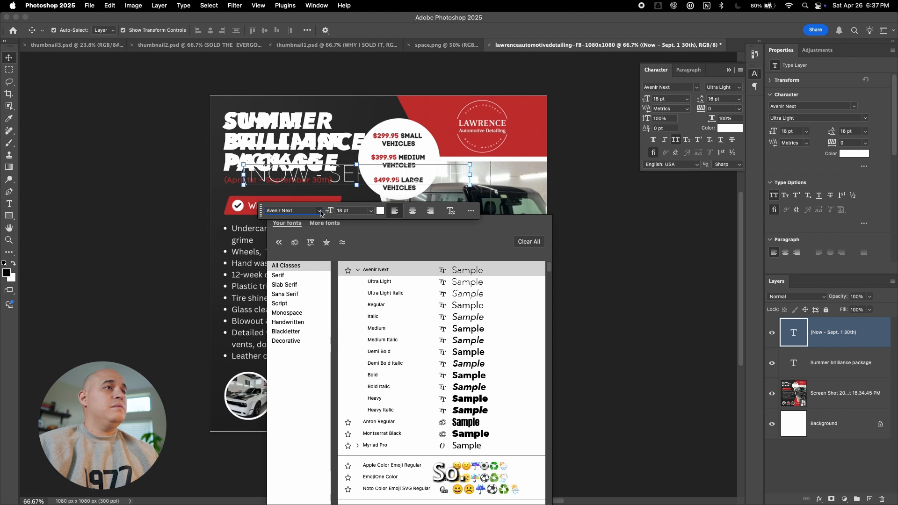
click(320, 211)
click(320, 211)
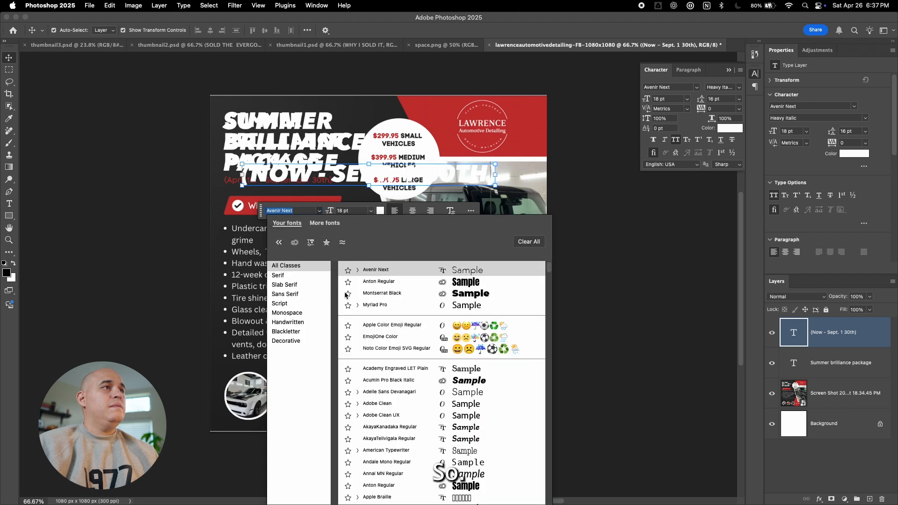
click(357, 270)
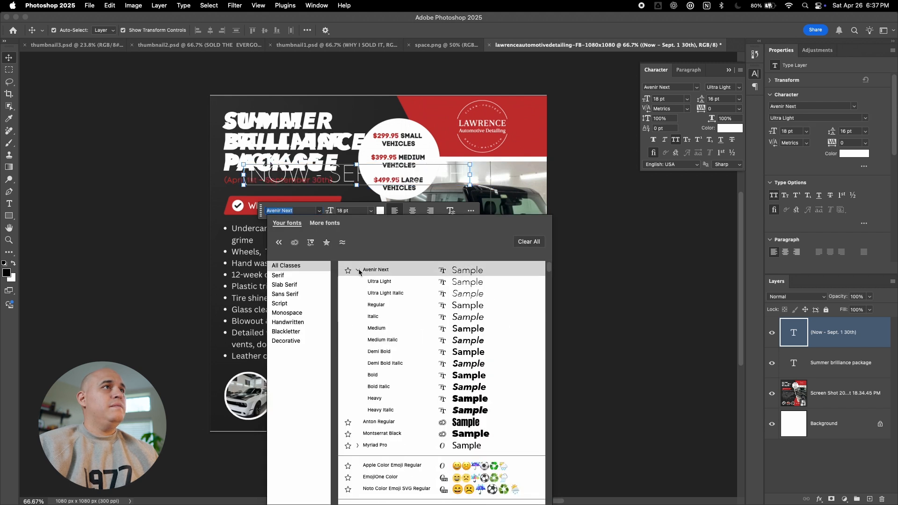
click(384, 329)
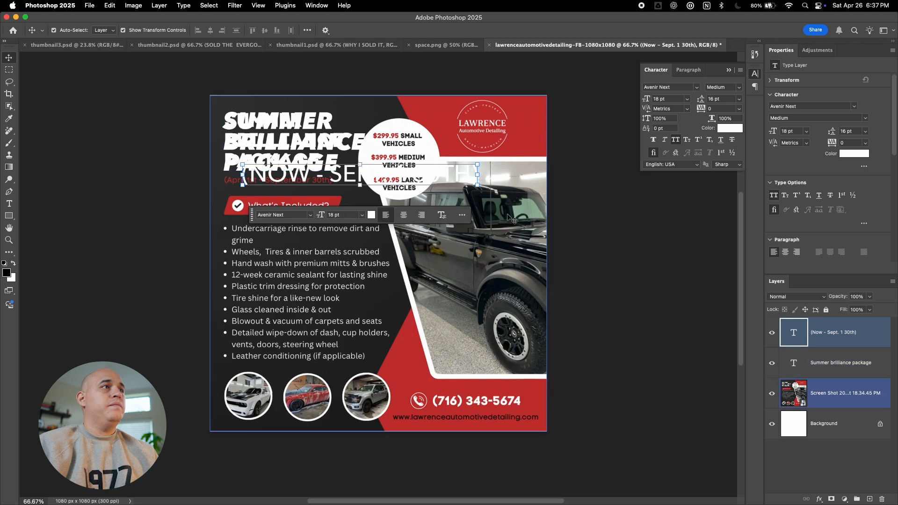
click(676, 141)
Reduce the date line's size, align it under the headline's left edge and scale it to 9.13 pt
drag(654, 101, 644, 103)
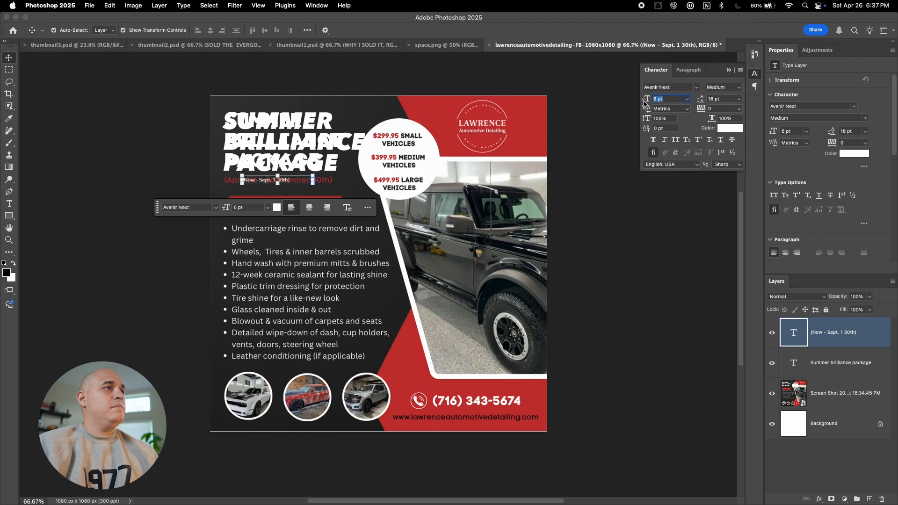
drag(259, 185, 239, 185)
key(super+t)
drag(295, 183, 329, 188)
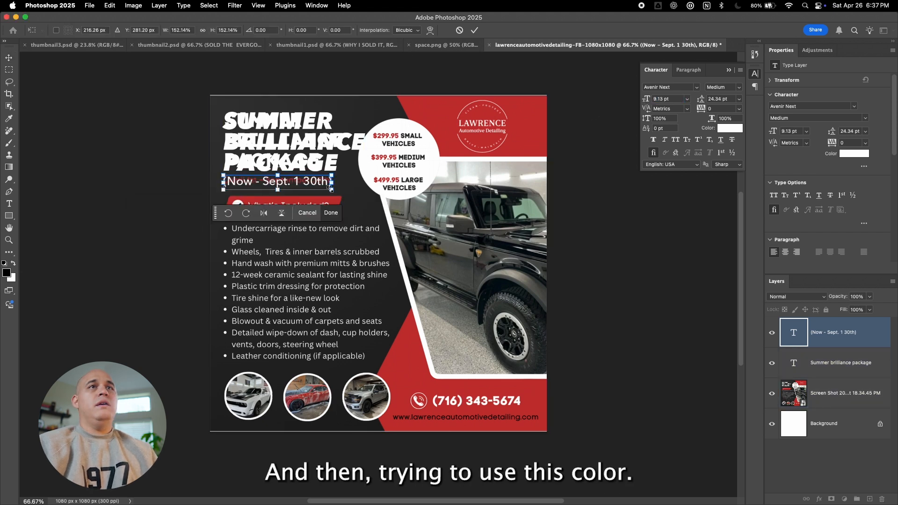
key(Return)
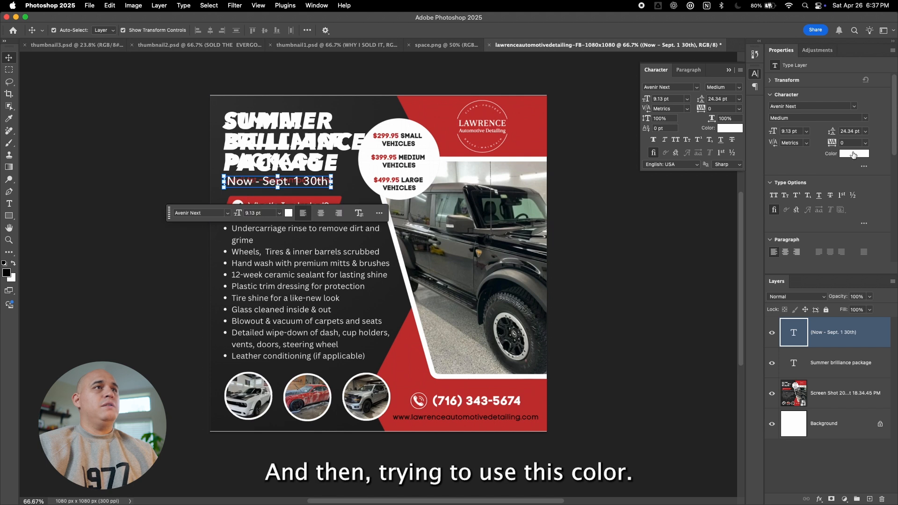
Recolor the new date line with the red sampled from the flyer's header
click(853, 154)
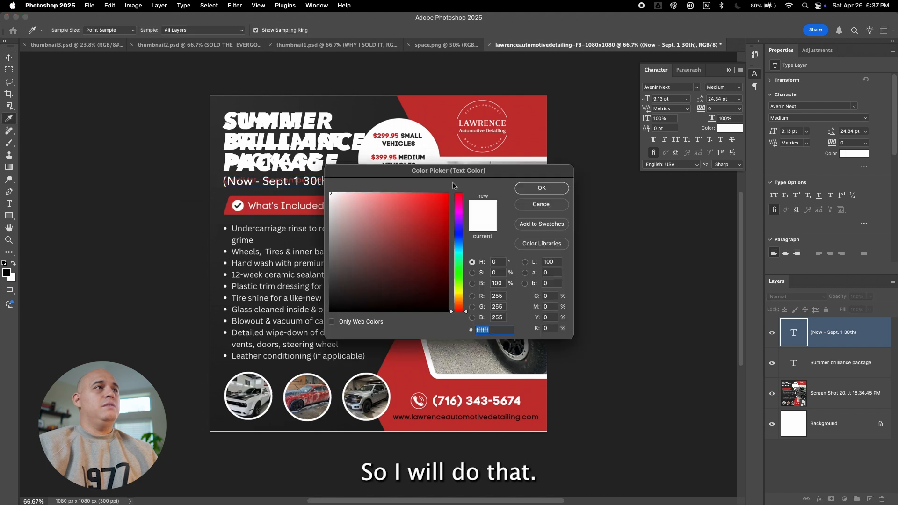
click(501, 141)
key(Return)
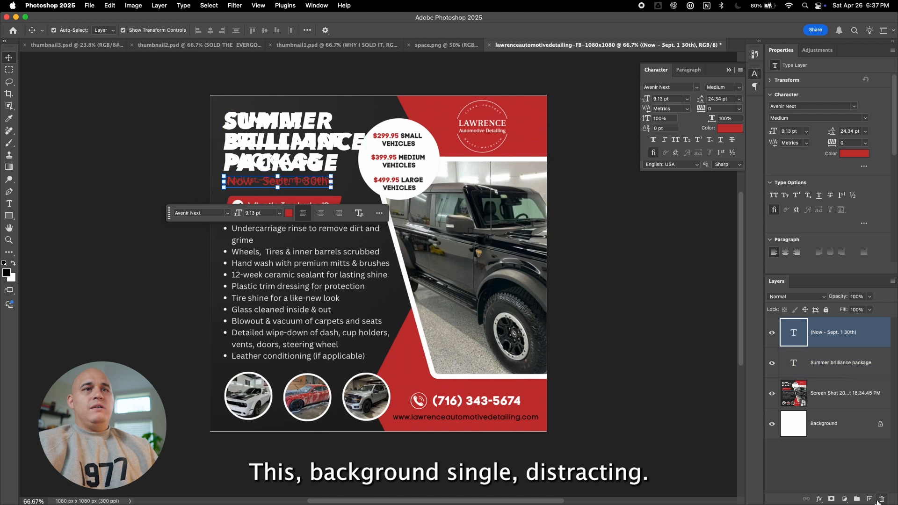
Add a new empty layer and place it directly above the flyer screenshot, beneath the text layers
key(super+alt+shift+n)
drag(838, 350, 836, 410)
shift+click(318, 415)
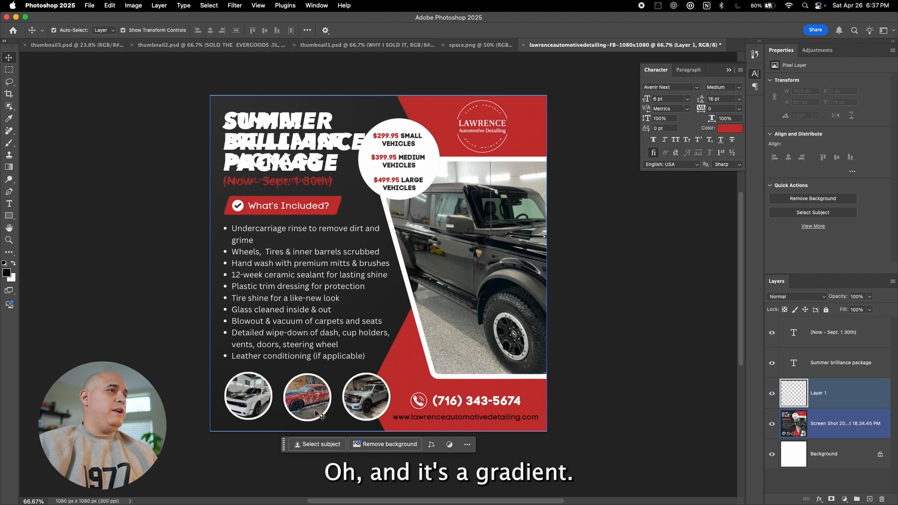
Sample the flyer's dark gray background and draw a diagonal gradient from that gray to white across the canvas
key(i)
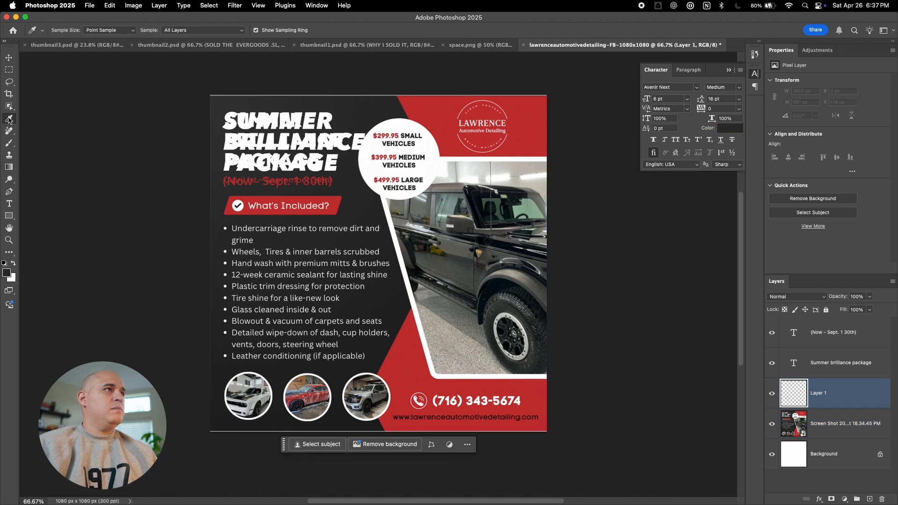
click(9, 171)
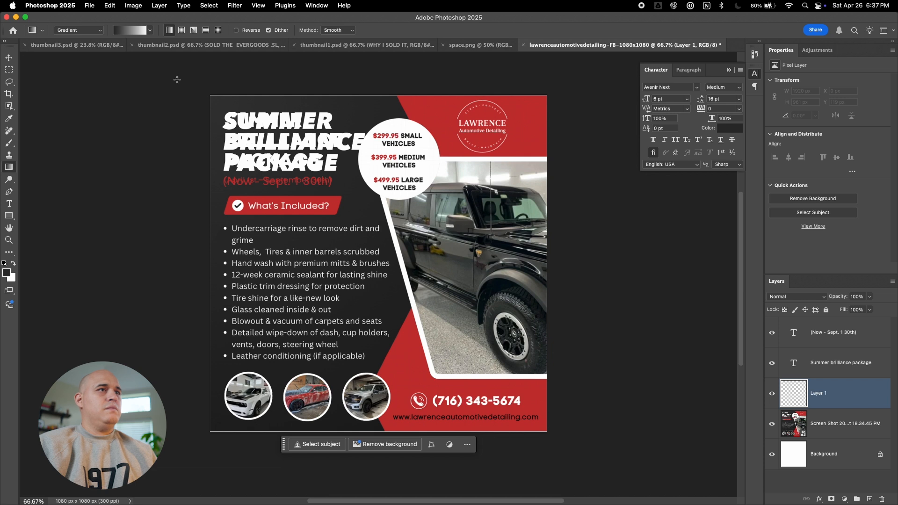
drag(276, 111, 37, 53)
key(v)
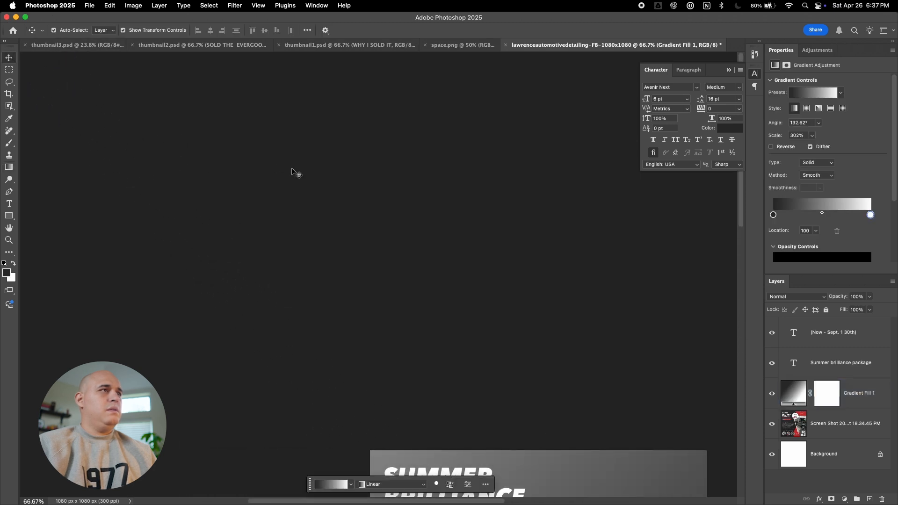
scroll(269, 94, down, 15)
scroll(269, 94, right, 6)
Hide the gradient fill layer to expose the original flyer beneath it
click(780, 386)
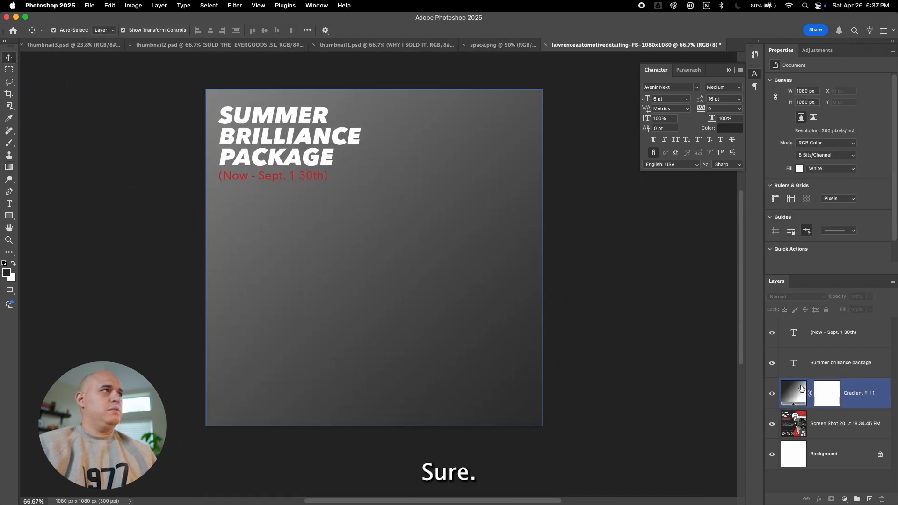
click(772, 393)
click(772, 394)
click(772, 394)
Draw a rectangle about 370 by 62 px over the flyer's "What's Included?" callout
key(z)
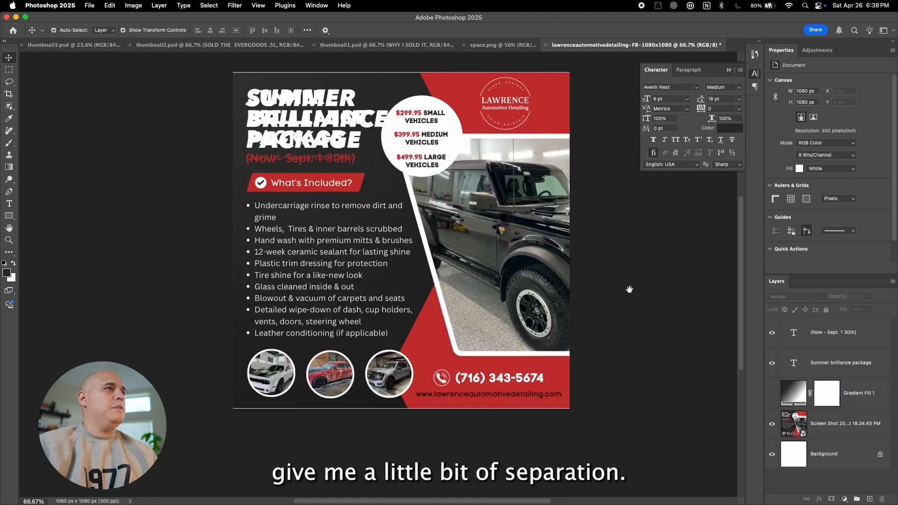
drag(236, 184, 257, 152)
drag(399, 196, 361, 187)
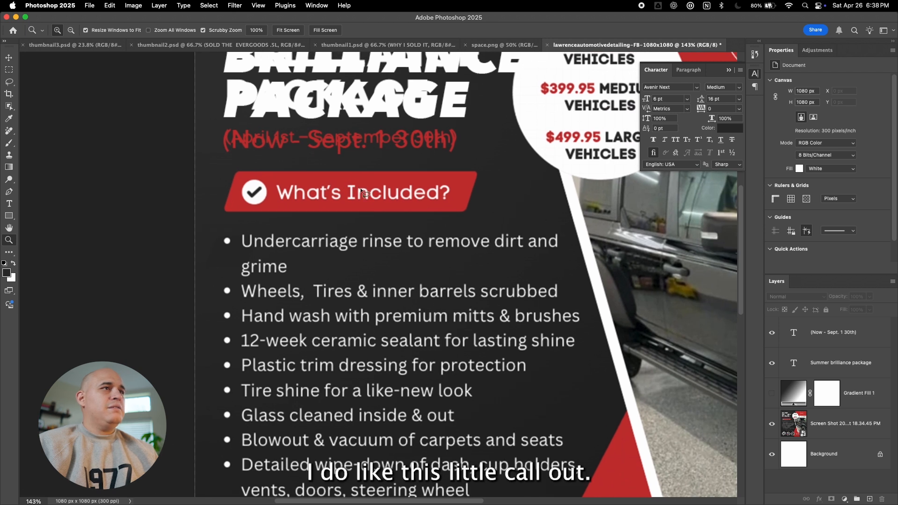
key(l)
key(v)
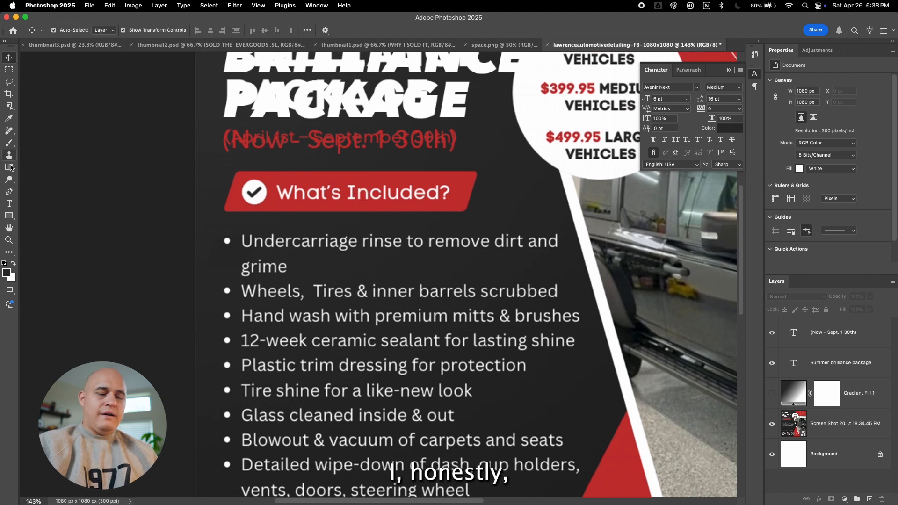
click(11, 216)
drag(9, 220, 52, 215)
drag(217, 173, 465, 215)
key(a)
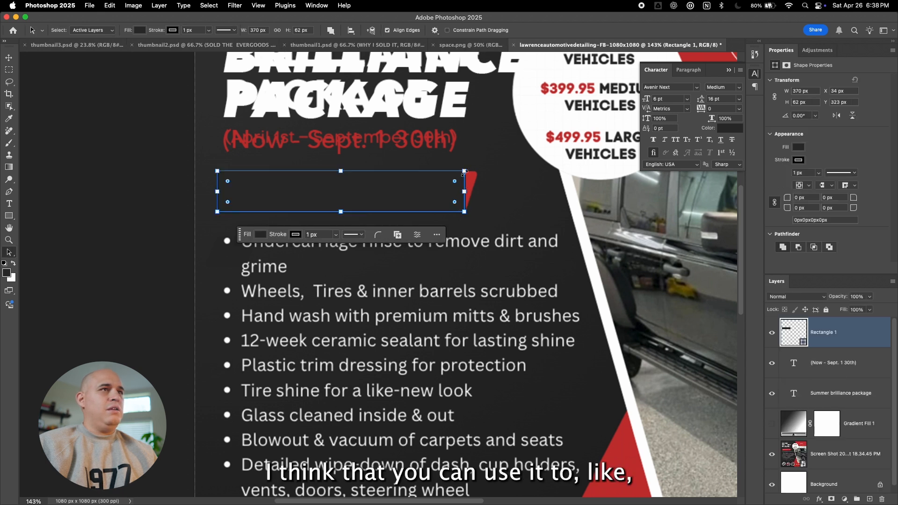
mouse_move(464, 171)
mouse_down()
mouse_move(473, 172)
mouse_move(464, 174)
mouse_up()
Fill the rectangle with the recently used red and position it just below the original "What's Included?" callout
drag(408, 182, 456, 266)
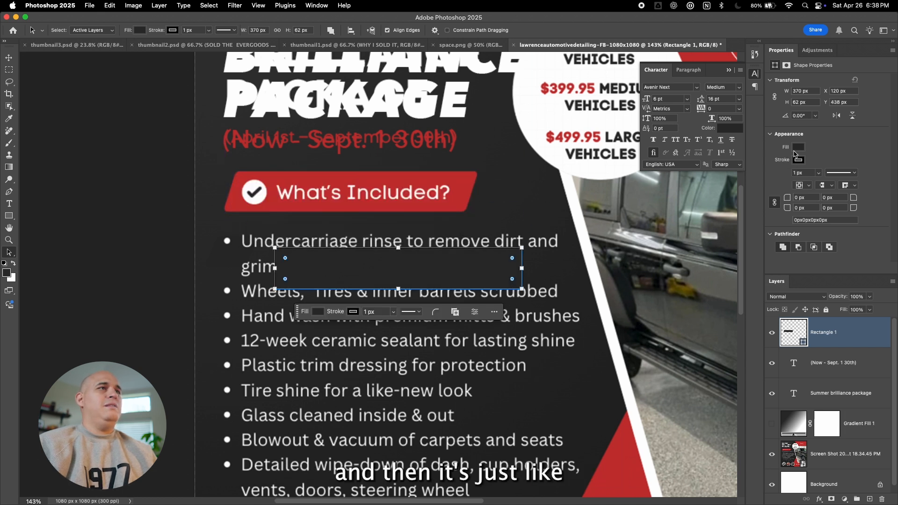
click(793, 150)
click(777, 195)
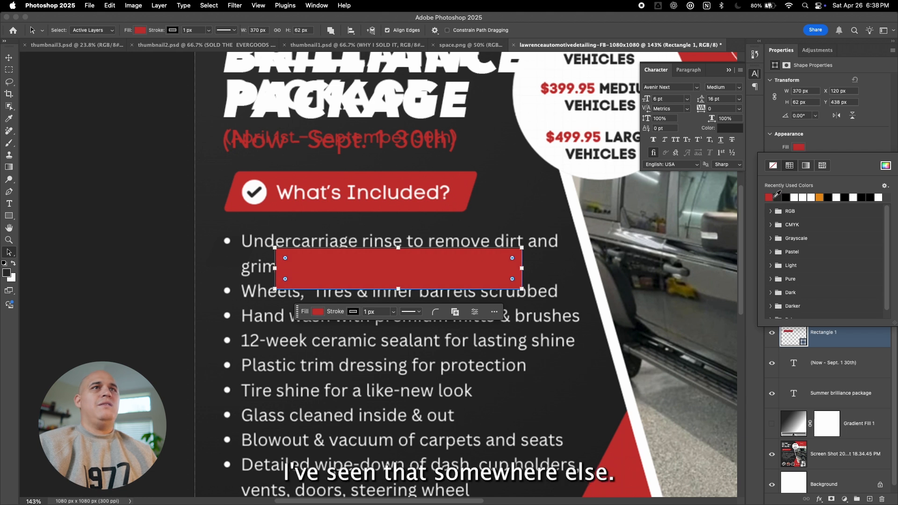
click(10, 57)
drag(388, 274, 329, 237)
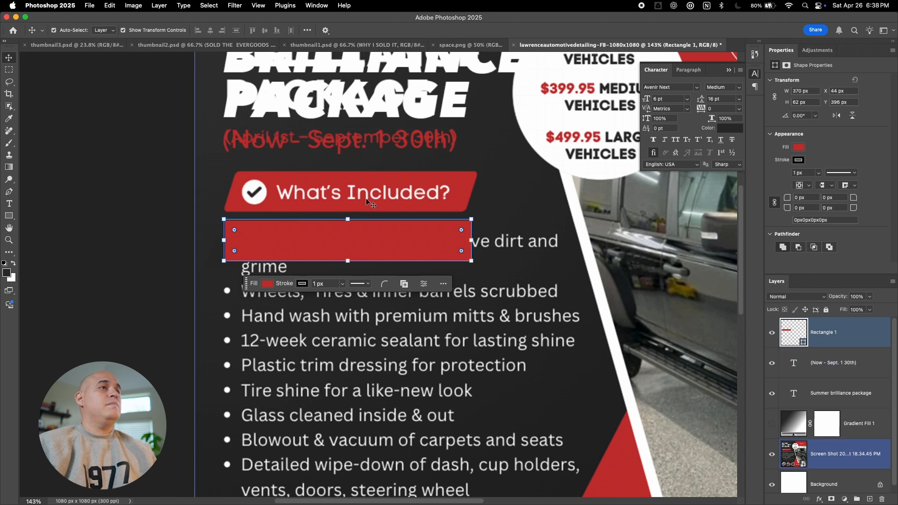
Duplicate the date line onto the red rectangle, color the copy white and stack it above the rectangle layer
click(375, 149)
drag(374, 138, 390, 237)
click(854, 153)
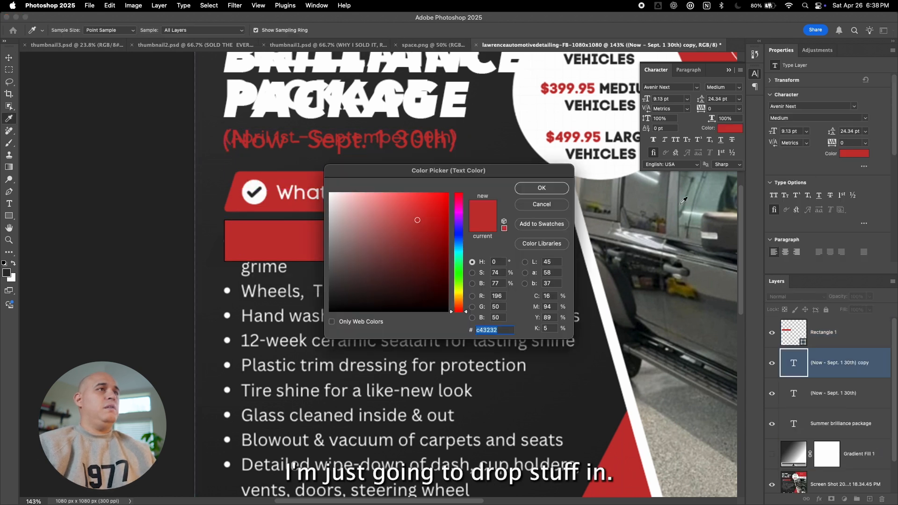
click(349, 183)
click(541, 186)
drag(848, 313, 848, 314)
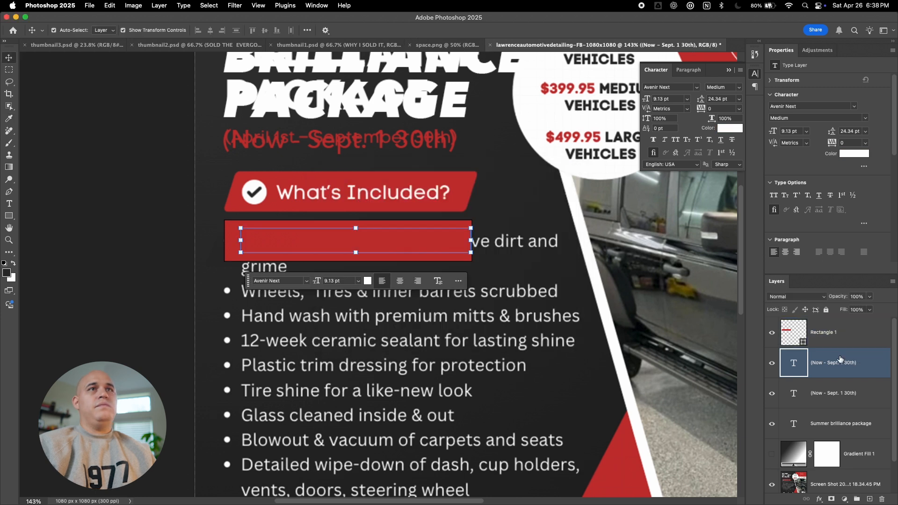
Replace the duplicated text with "What's Included?" and shift it toward the right side of the red rectangle
double_click(359, 241)
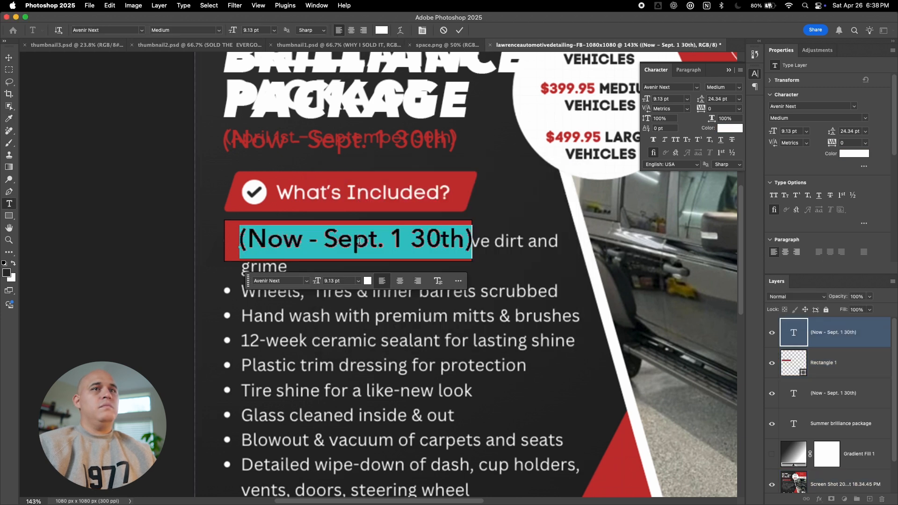
text(What’s Included?)
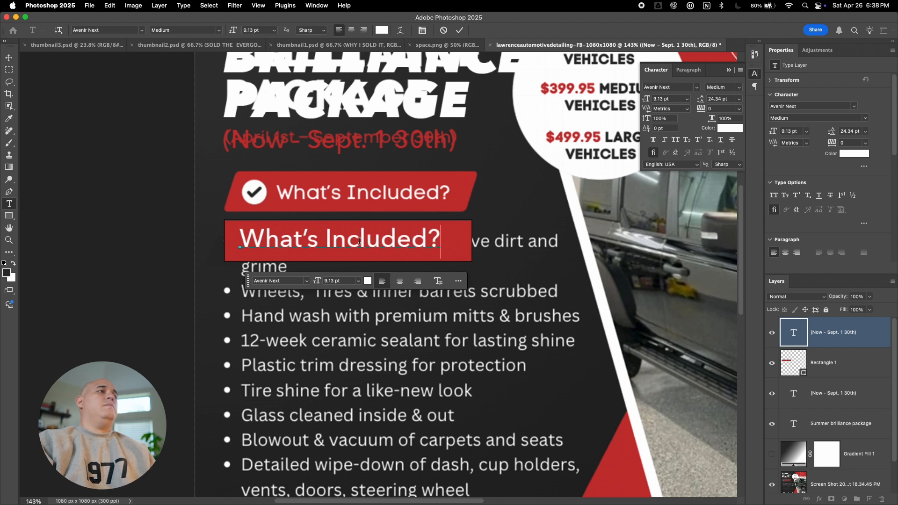
key(super+Return)
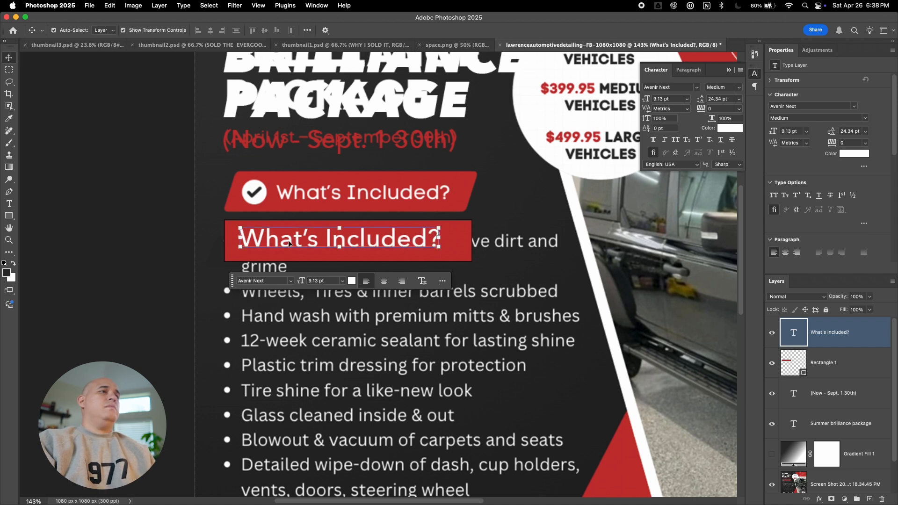
drag(357, 245, 378, 246)
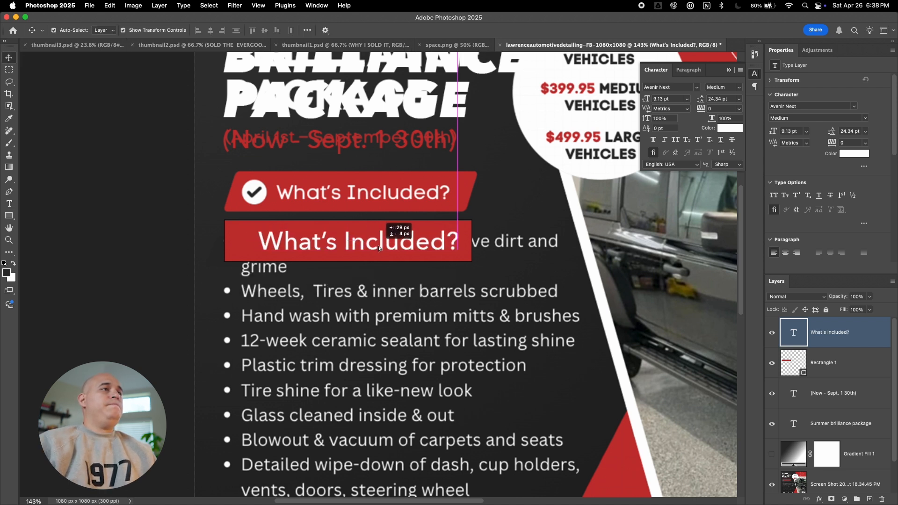
Move the "What's Included?" text and its red rectangle together up over the flyer's original callout
shift+click(827, 362)
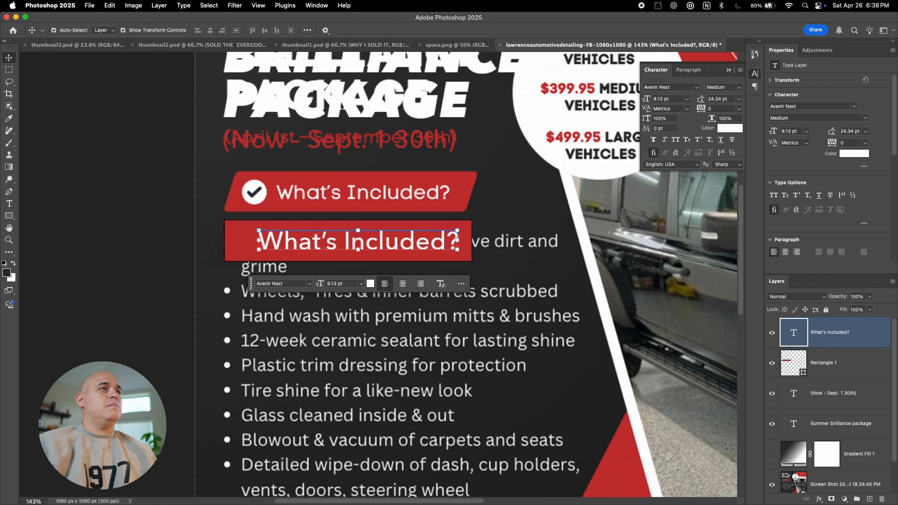
drag(302, 234, 309, 186)
scroll(476, 228, right, 3)
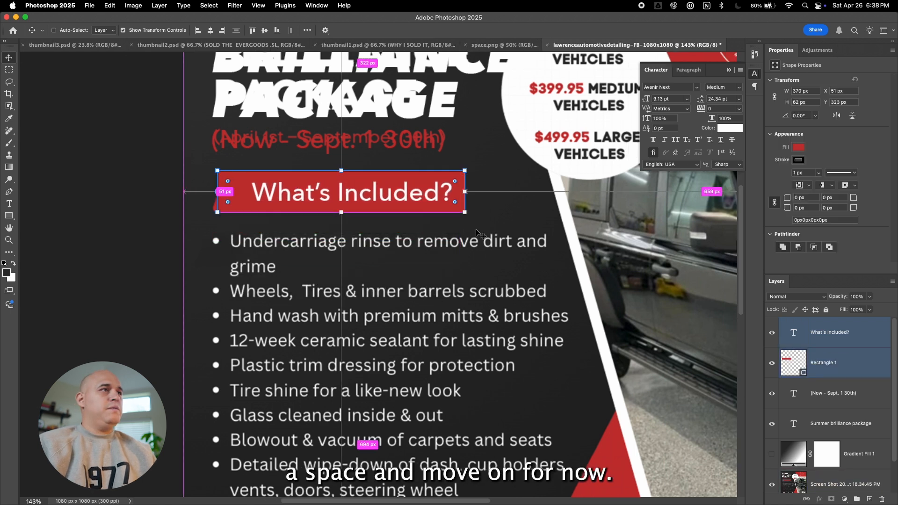
scroll(621, 243, up, 7)
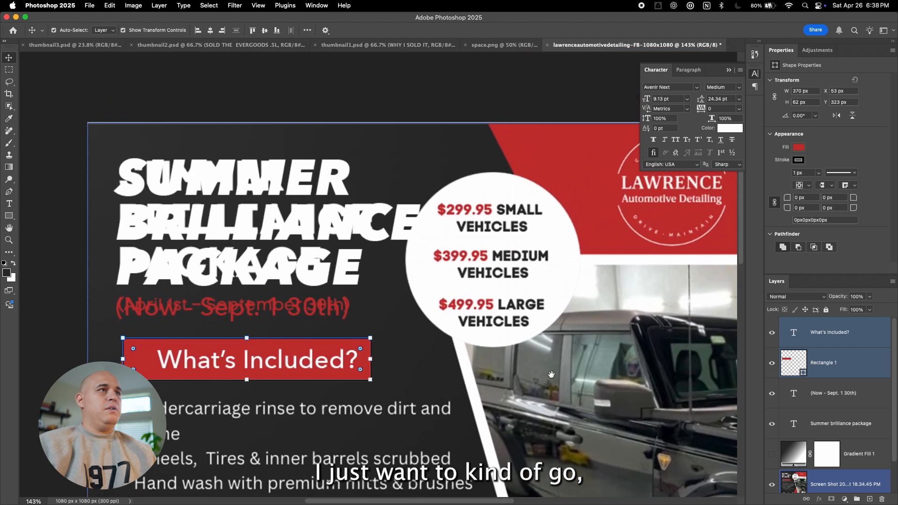
Add separate "$" and "299" text layers over the truck photo and move the number next to the dollar sign
click(836, 484)
drag(582, 397, 484, 418)
scroll(484, 418, down, 5)
key(t)
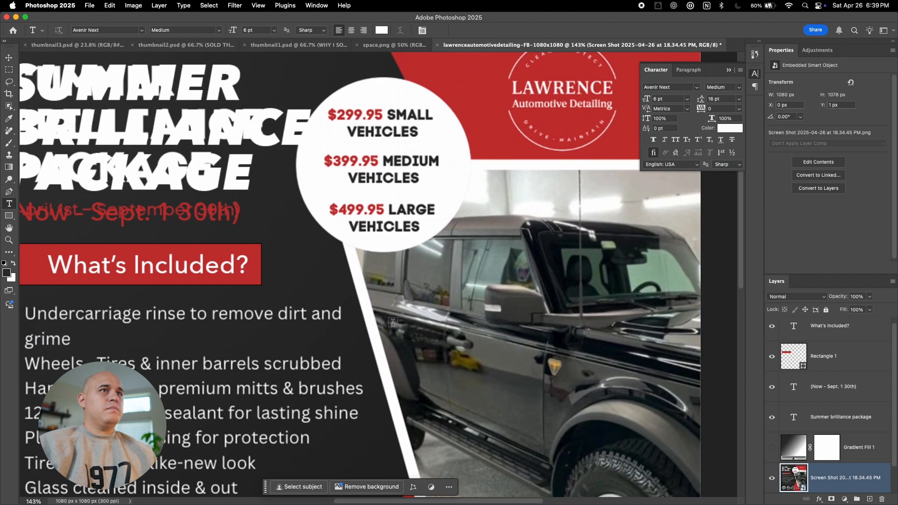
click(392, 324)
text($)
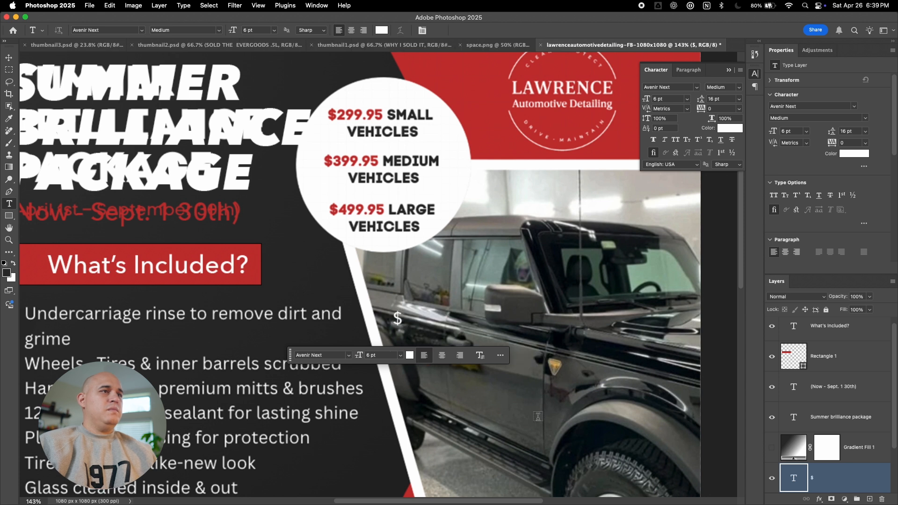
click(436, 333)
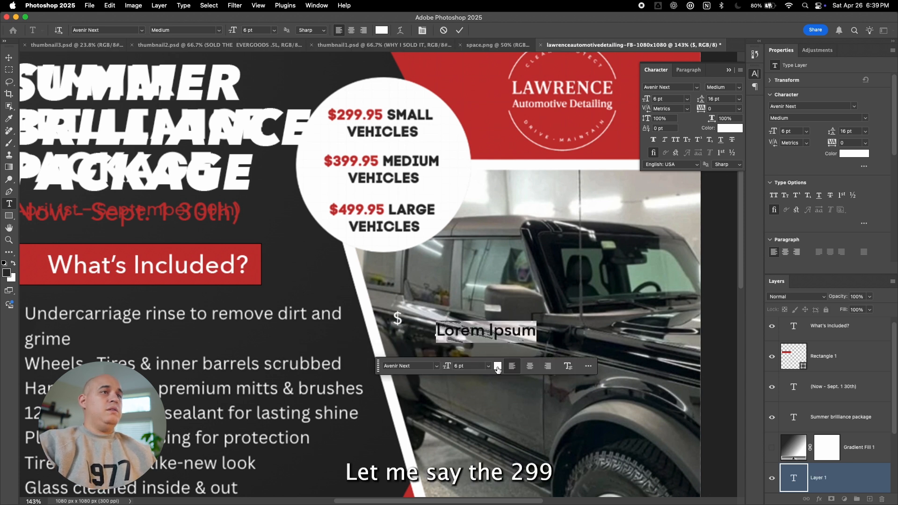
key(super+Return)
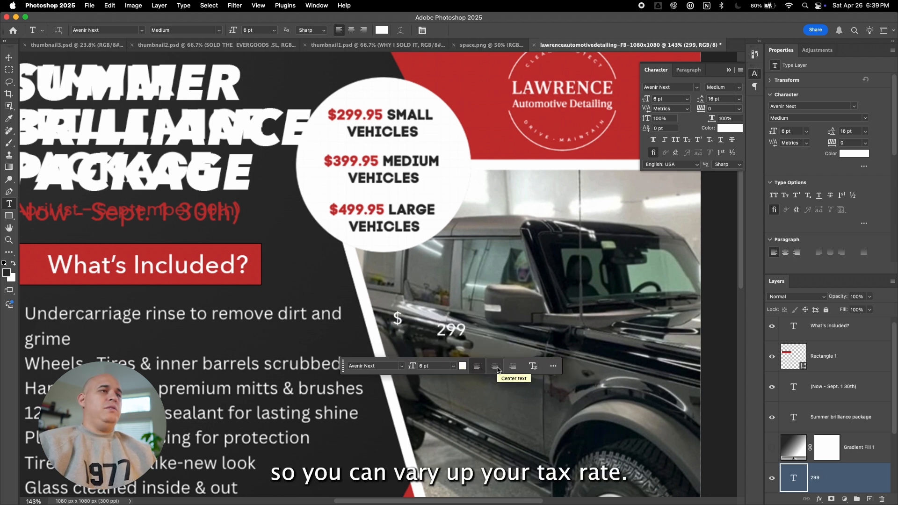
key(v)
drag(450, 335, 415, 325)
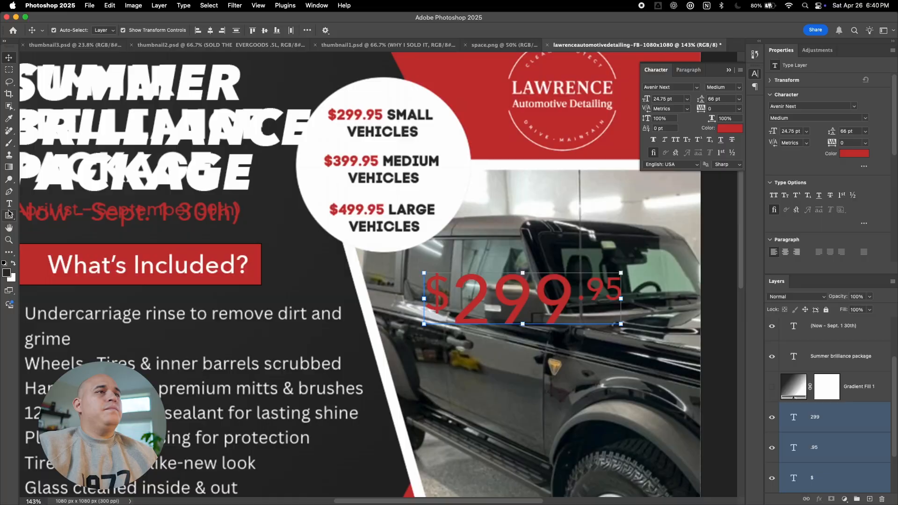
click(9, 215)
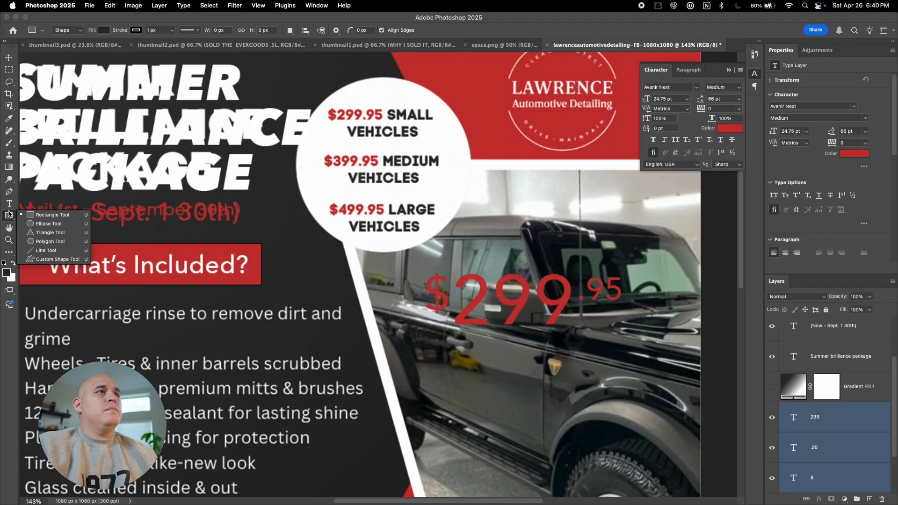
click(30, 223)
drag(403, 242, 637, 475)
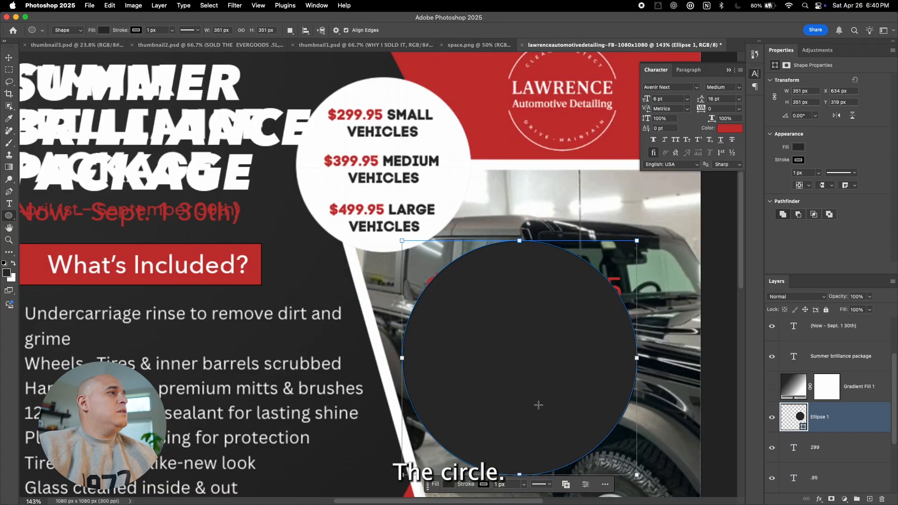
key(v)
key(super+z)
key(super+z)
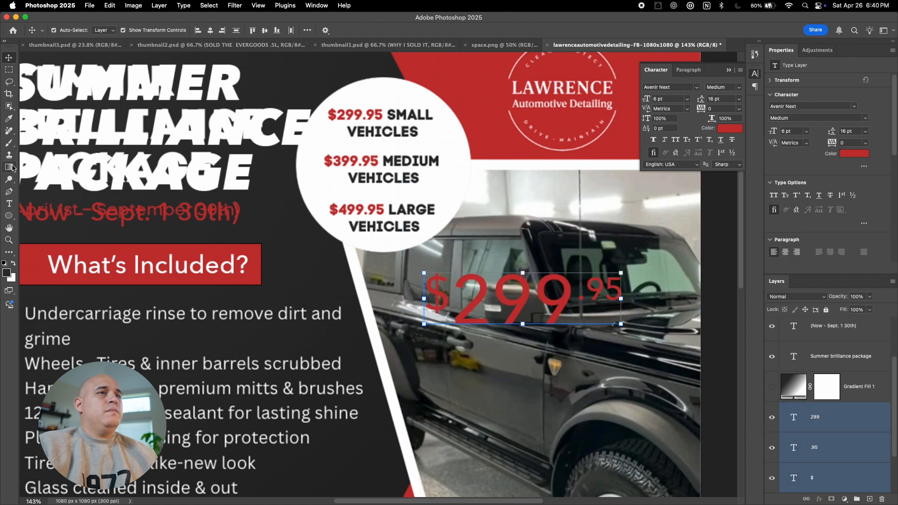
Draw a wide ellipse about 367 by 172 px over the $299.95 price on the truck photo
click(9, 216)
scroll(468, 281, right, 2)
drag(367, 255, 611, 368)
key(v)
drag(514, 338, 515, 328)
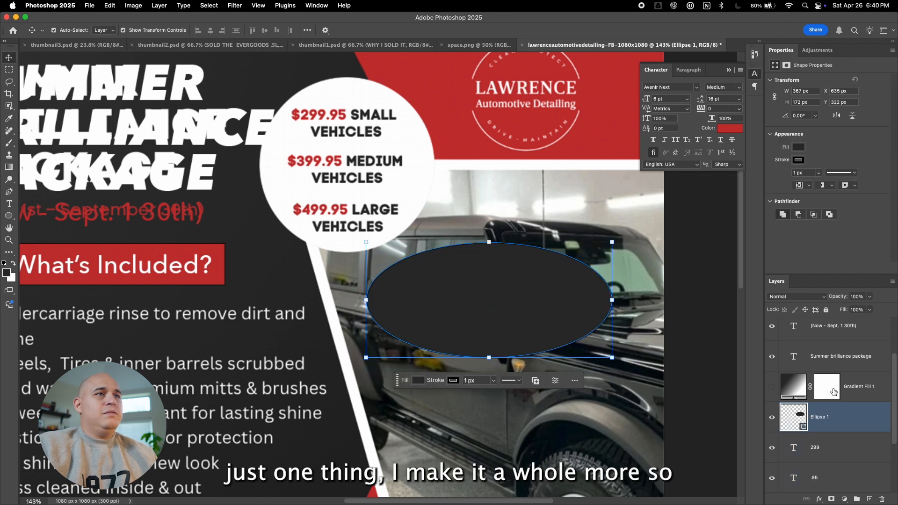
Stack the ellipse beneath the three price text layers and change its fill to white
drag(853, 426, 842, 491)
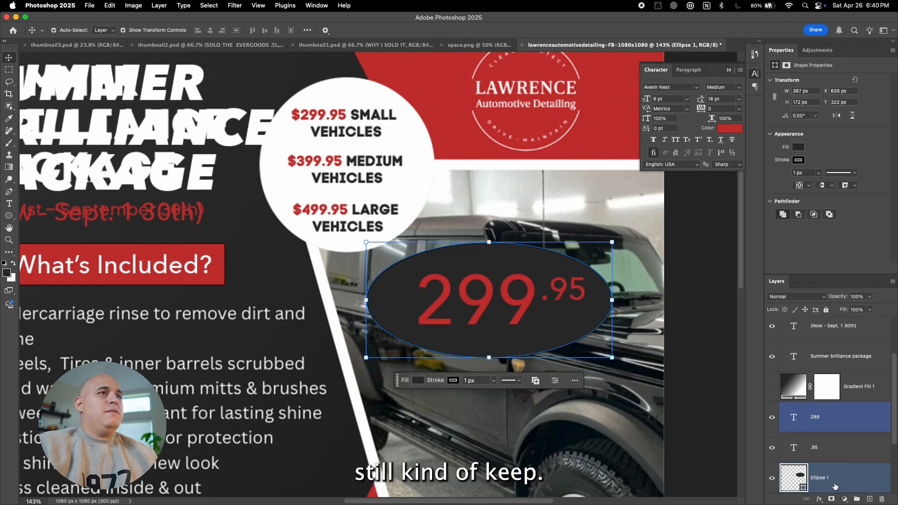
drag(841, 444, 842, 490)
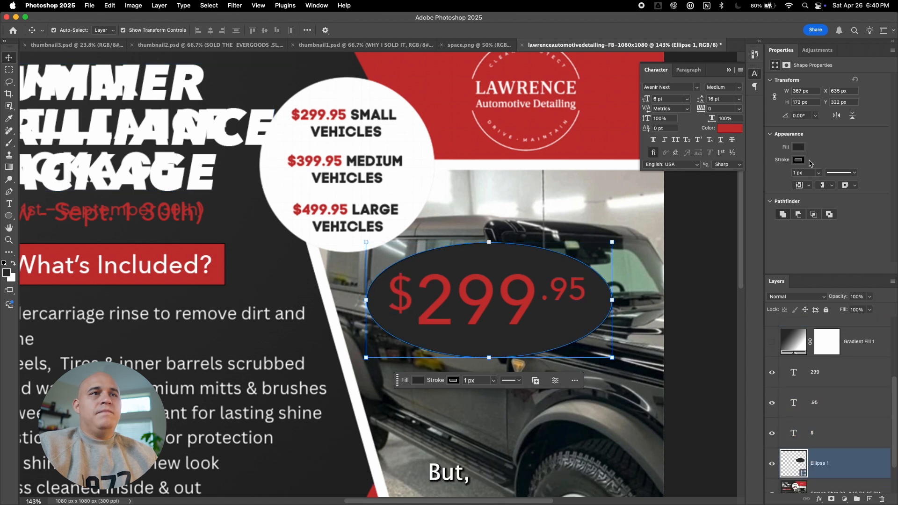
click(798, 147)
click(790, 195)
drag(490, 252, 482, 261)
double_click(566, 292)
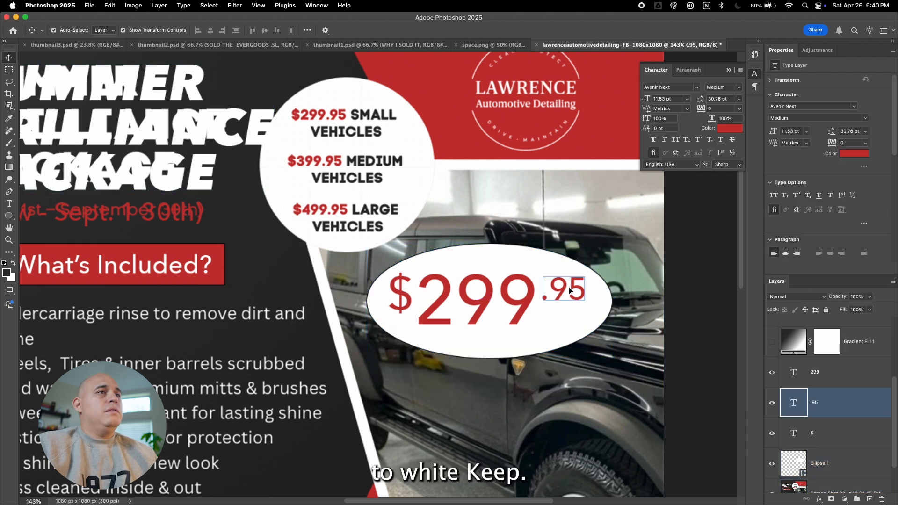
Add an asterisk after the ".95" price text
click(605, 302)
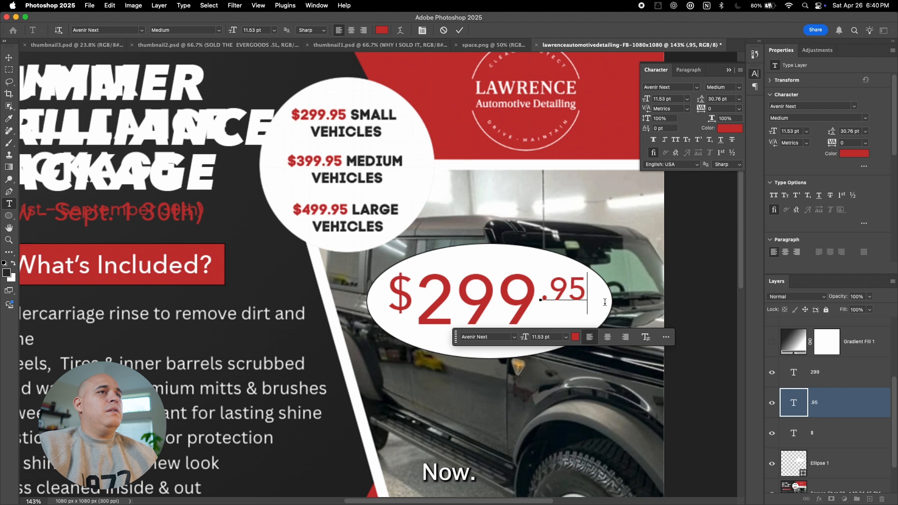
text(*)
key(Escape)
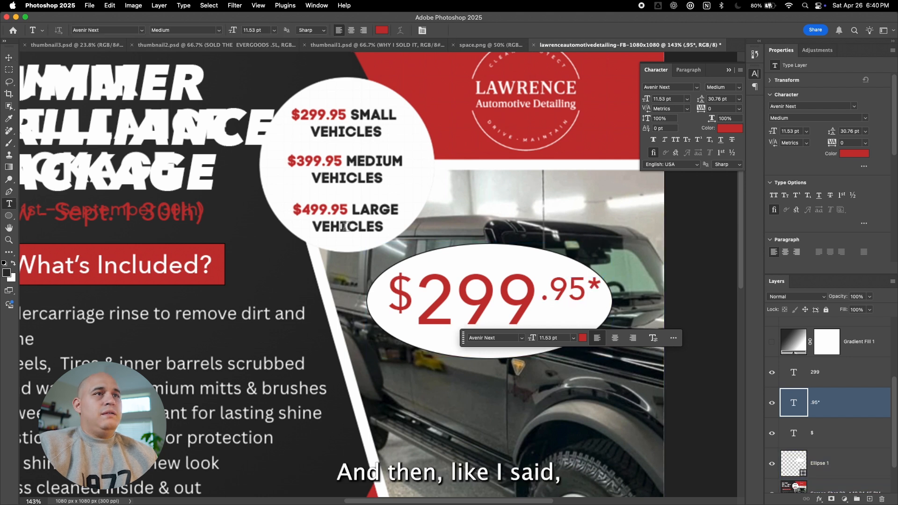
Add a 6 pt text layer reading "Starting at" on the truck photo below the ellipse
click(447, 402)
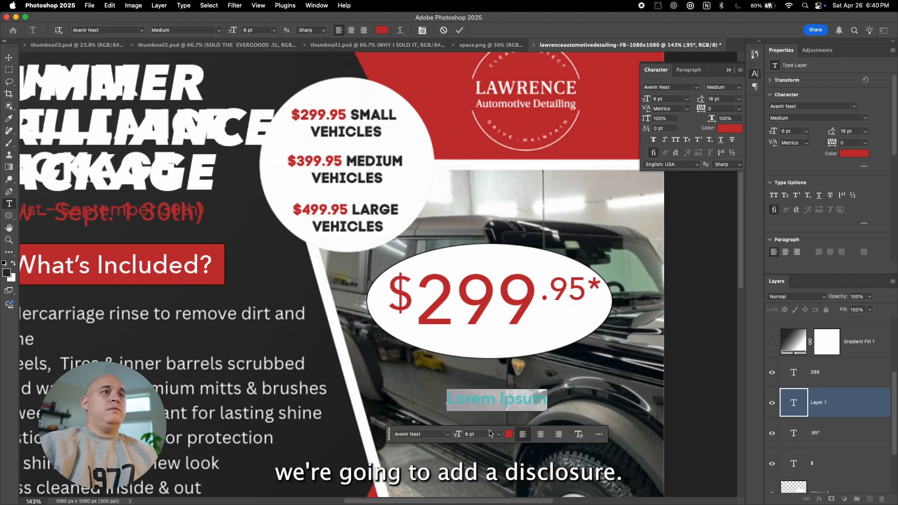
text(small vehicles)
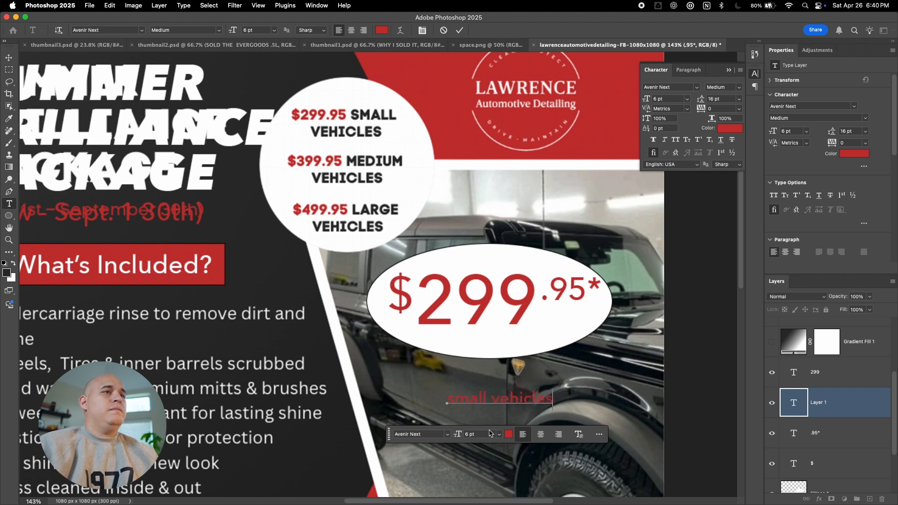
key(Escape)
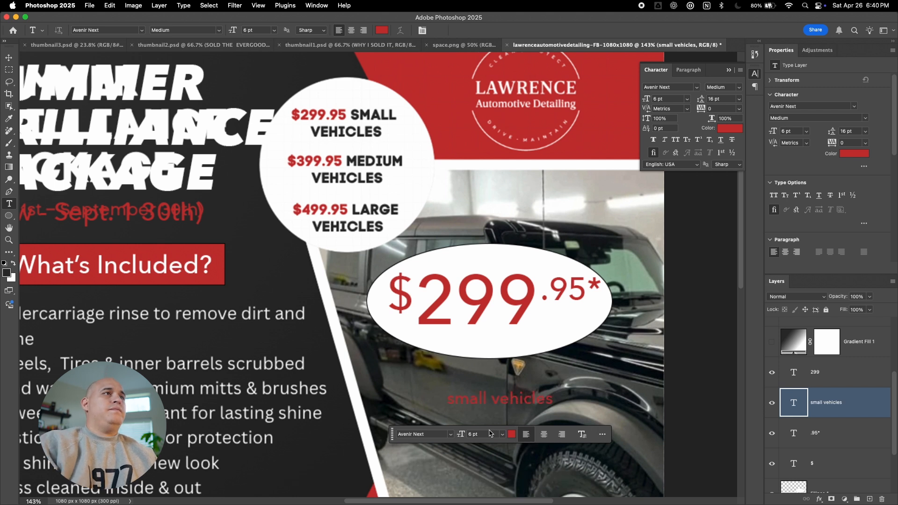
triple_click(479, 399)
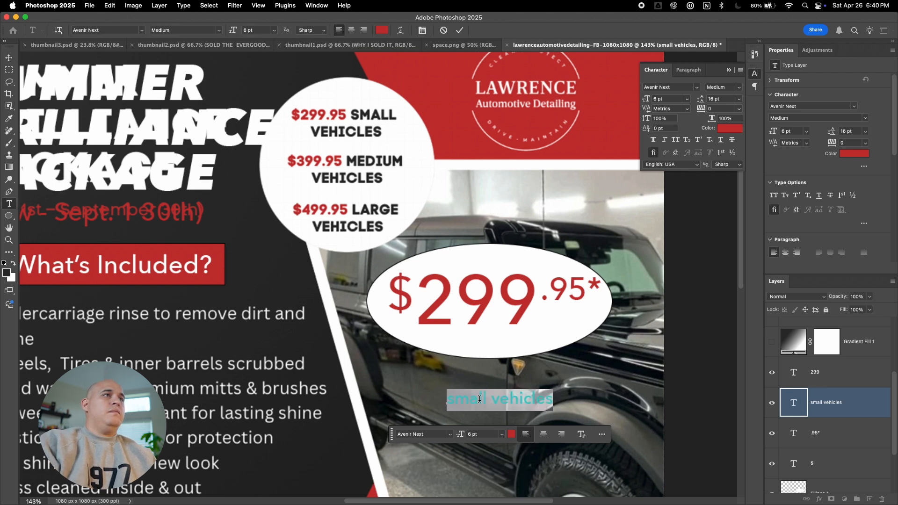
text(Starting at)
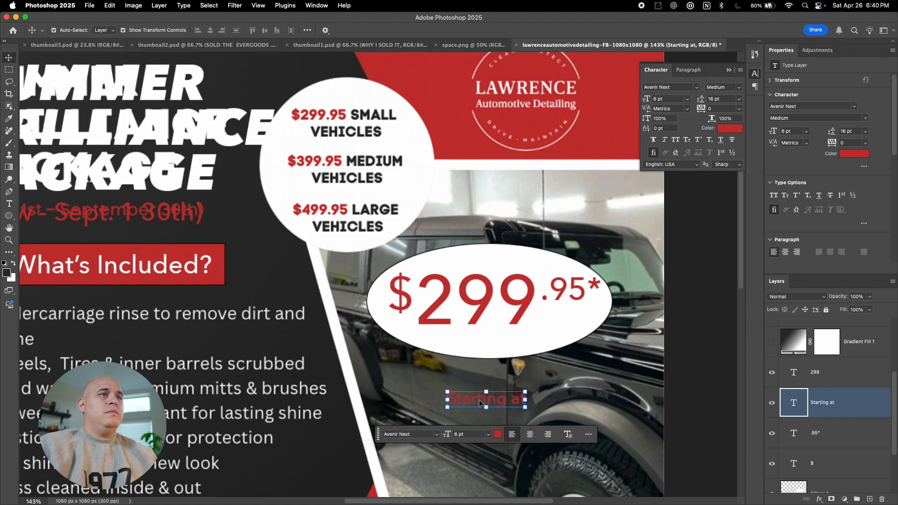
key(Escape)
Move the "Starting at" text into the ellipse above the price and change its color to black (000000)
key(v)
click(465, 266)
click(466, 399)
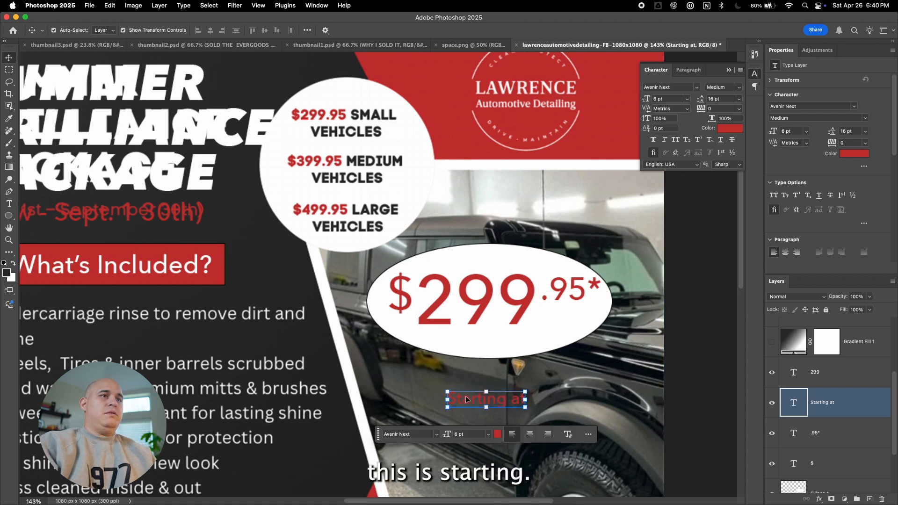
drag(480, 406, 517, 271)
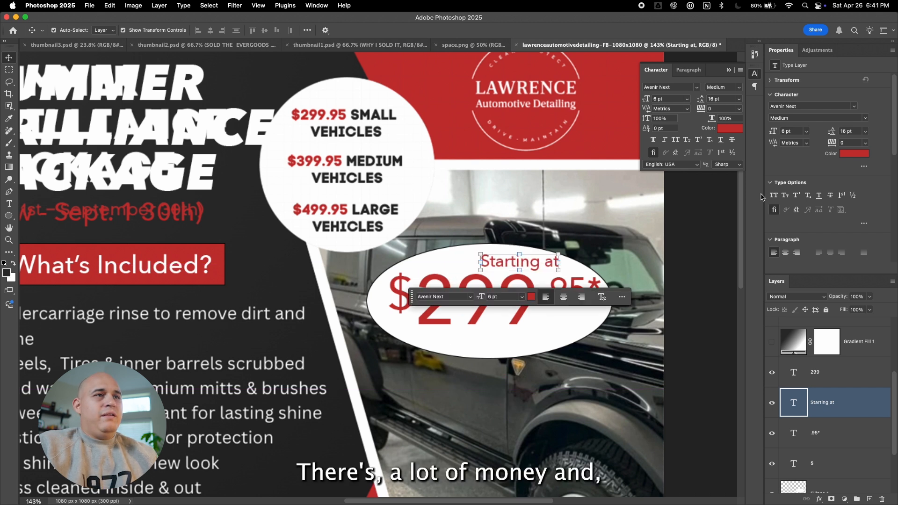
click(729, 128)
click(377, 311)
click(539, 188)
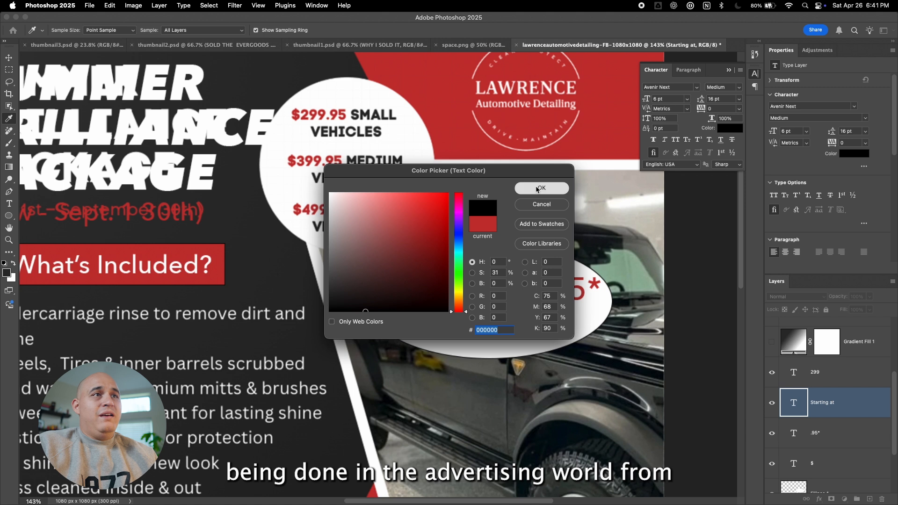
drag(519, 262, 520, 264)
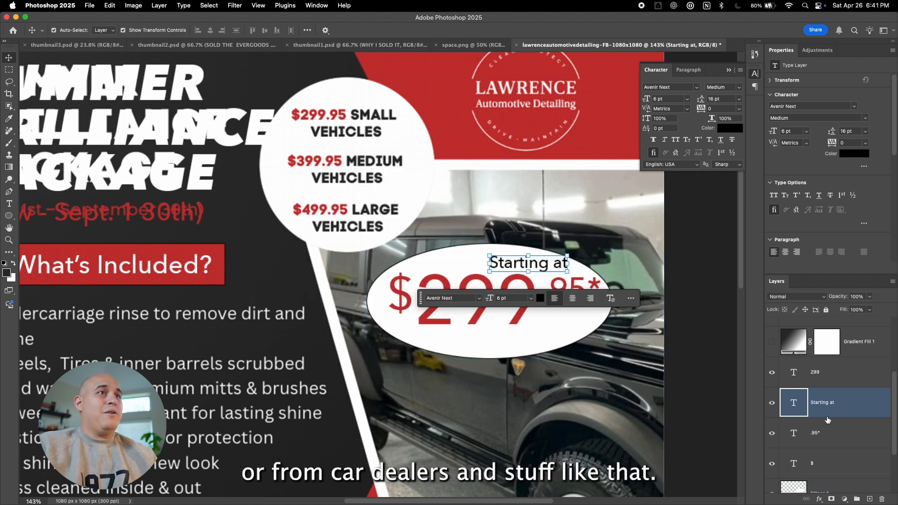
Resize the white ellipse to about 341 by 217 px so it is taller and narrower around the price text
click(360, 330)
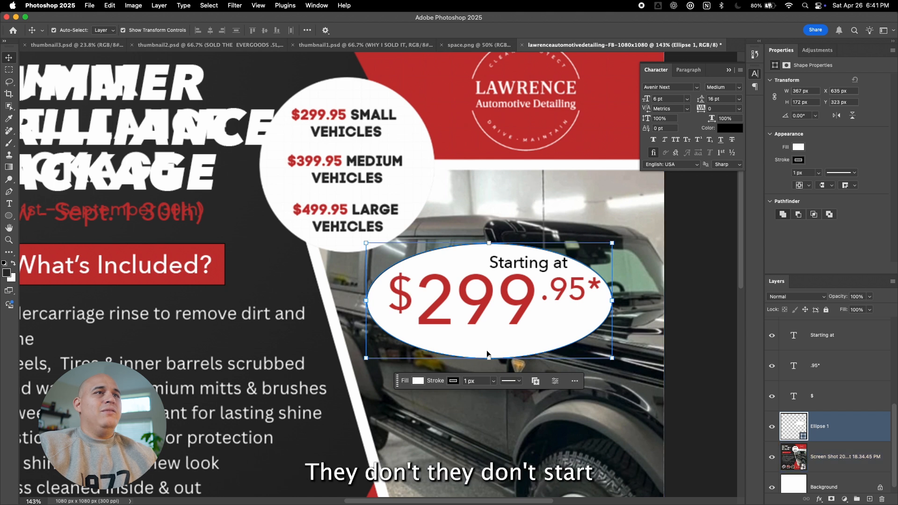
drag(489, 357, 490, 340)
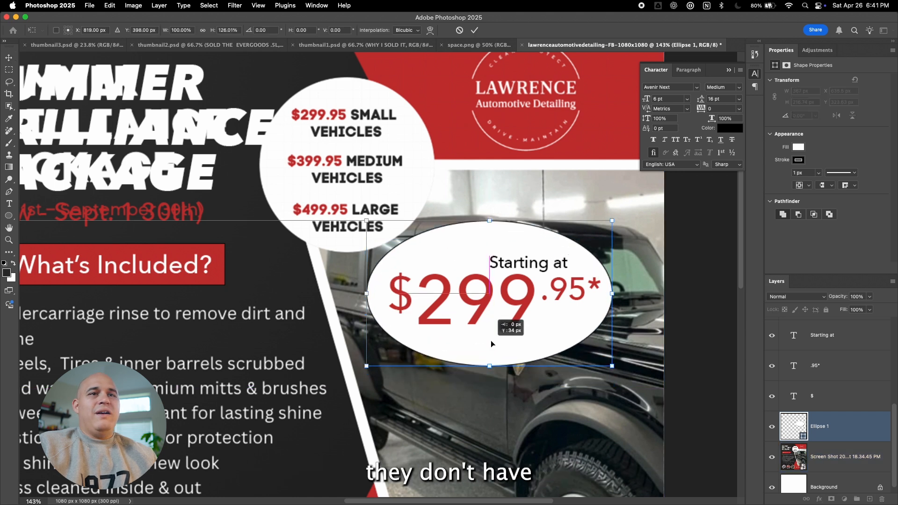
drag(366, 293, 382, 293)
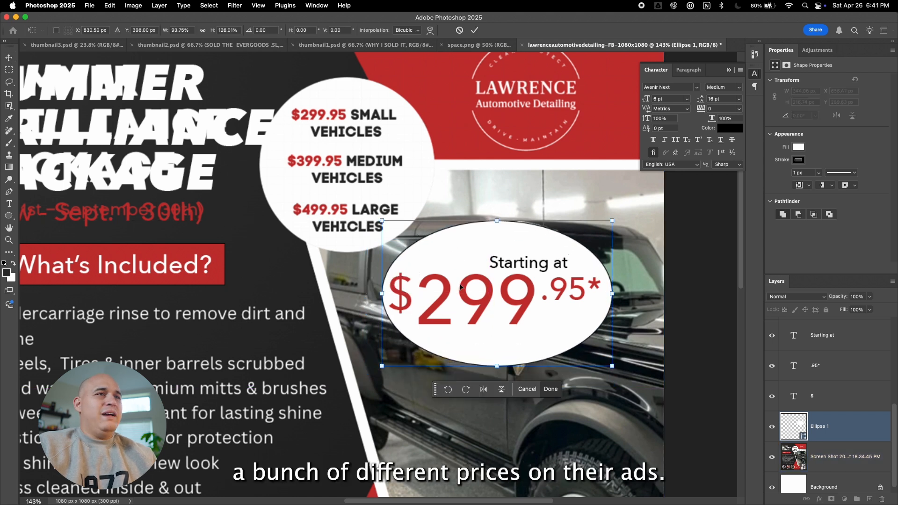
drag(613, 293, 610, 293)
double_click(555, 336)
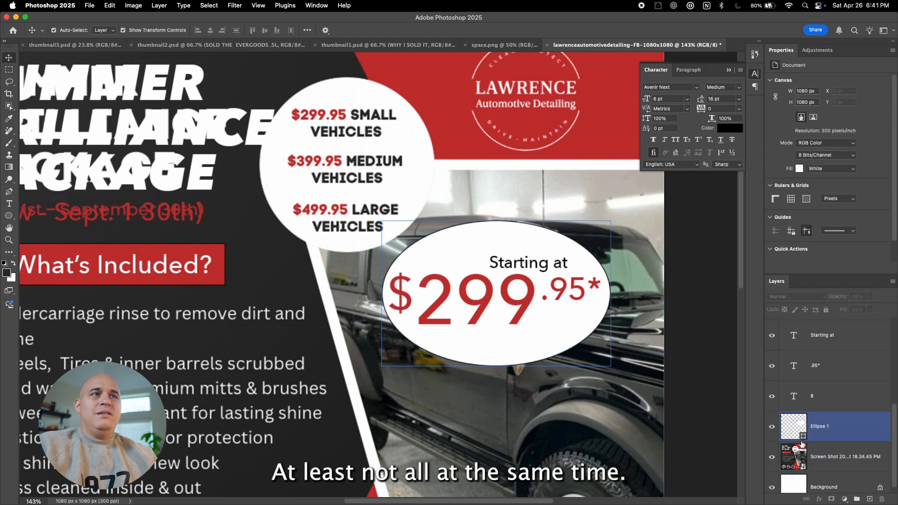
Create a layer group and put the layers from "(Now - Sept. 1 30th)" down to the ellipse inside it
scroll(836, 412, up, 5)
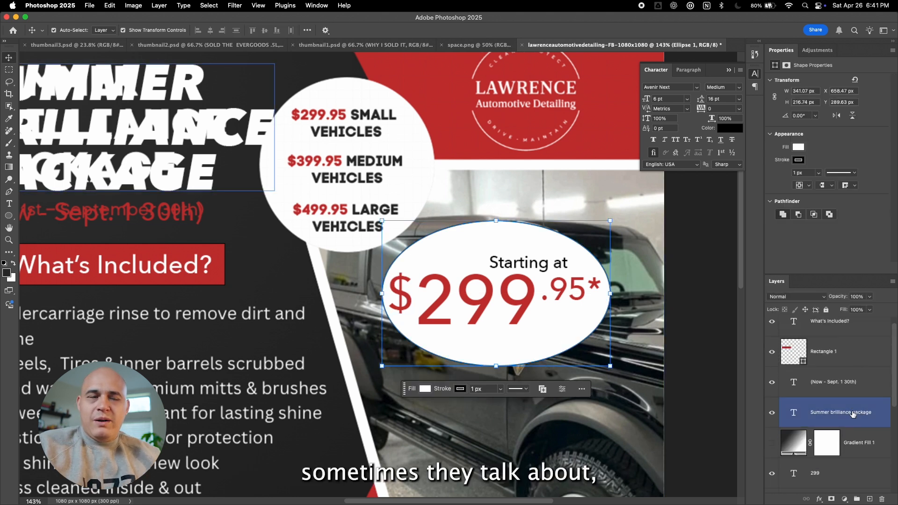
double_click(855, 51)
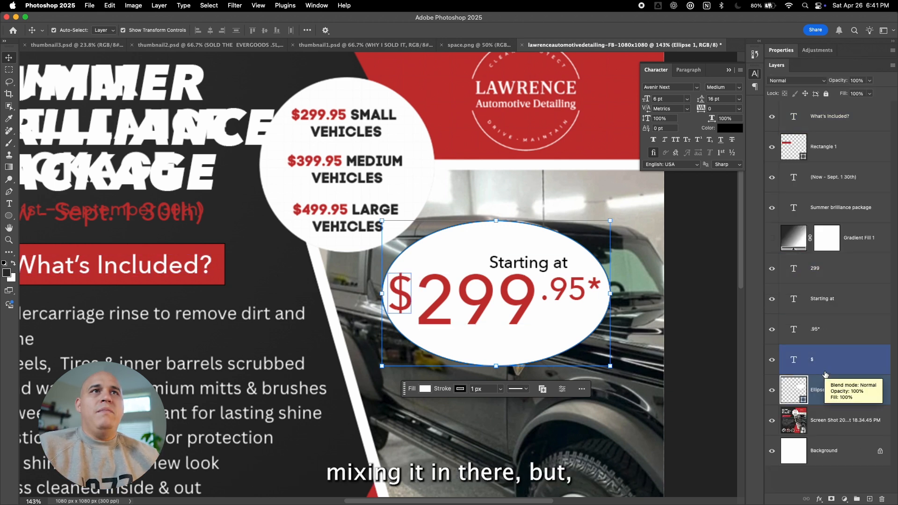
click(825, 375)
click(856, 499)
drag(807, 380, 811, 161)
click(861, 193)
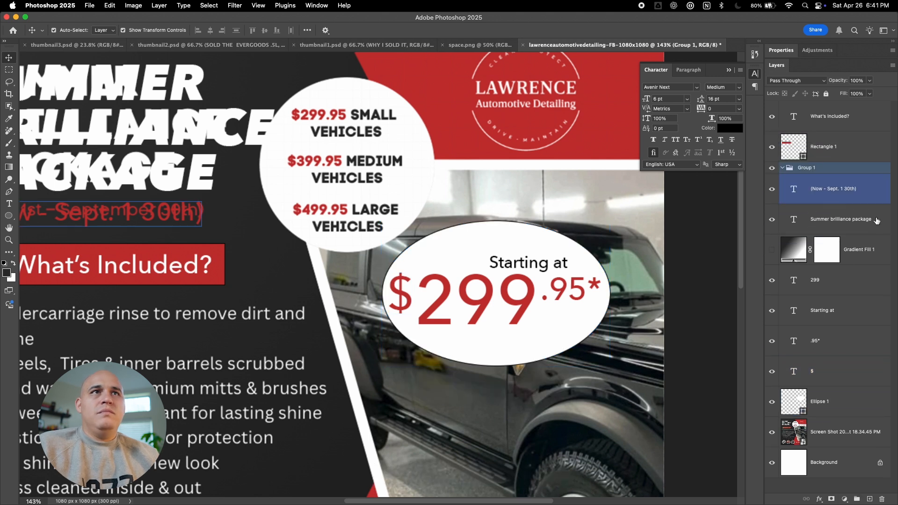
super+click(835, 403)
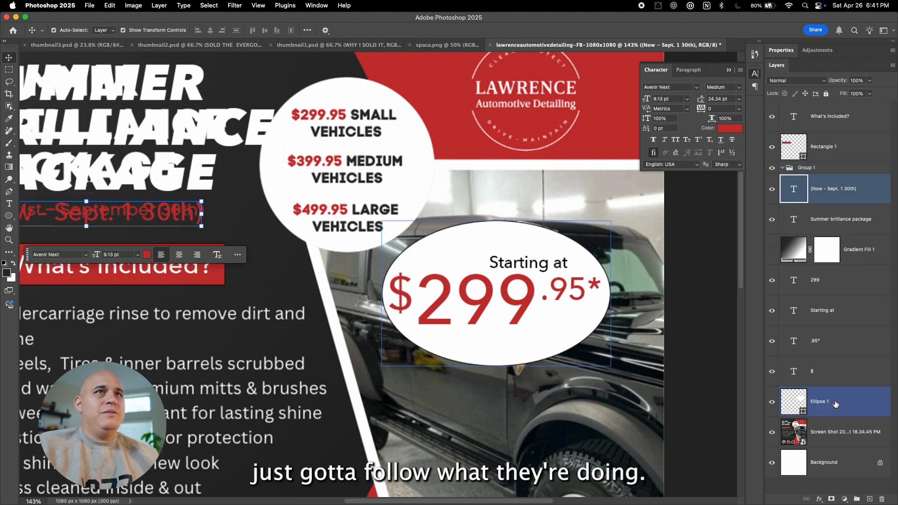
shift+click(798, 400)
drag(798, 401, 793, 172)
click(781, 168)
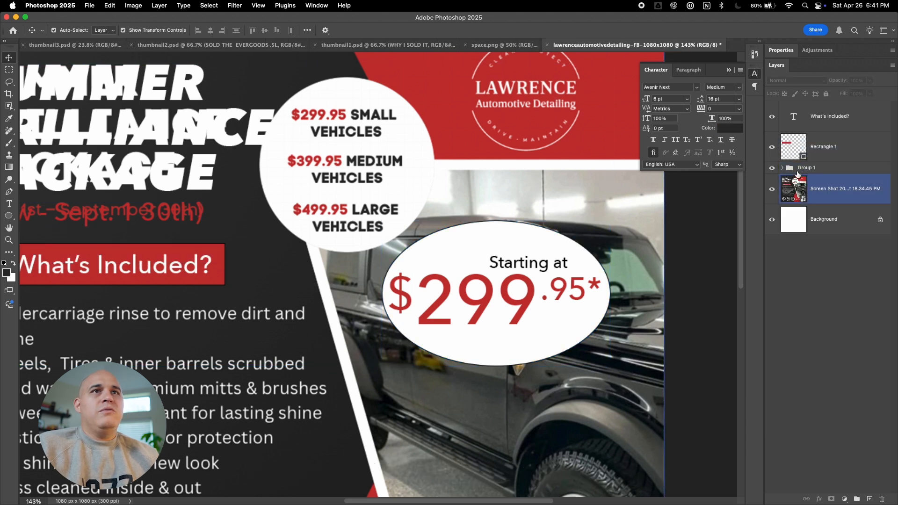
Take the "(Now - Sept. 1 30th)" and "Summer brilliance package" text layers out of the group, placing them above it
click(781, 168)
click(832, 370)
click(841, 219)
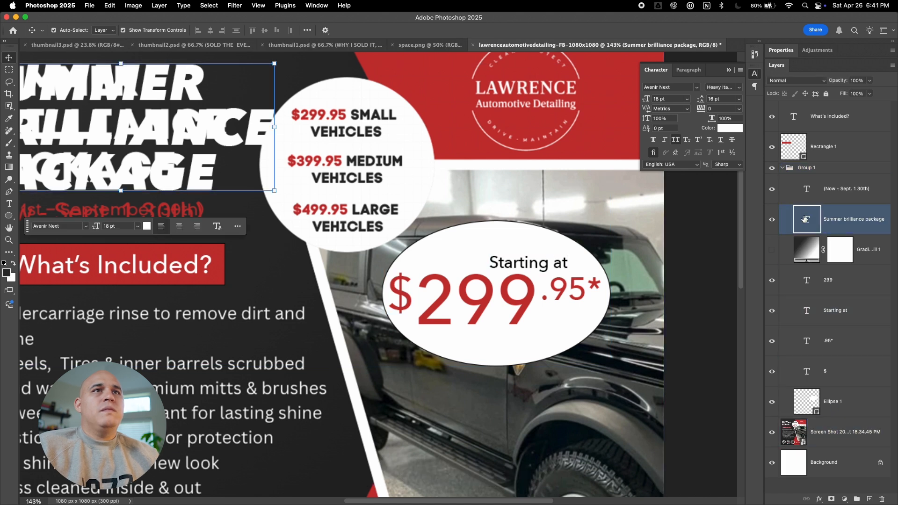
shift+click(822, 184)
drag(822, 183, 817, 161)
click(810, 228)
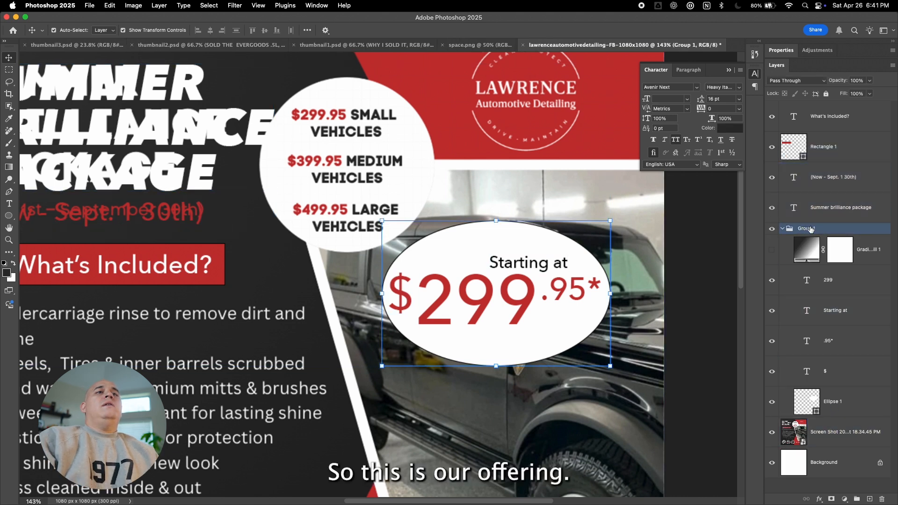
Rename the price badge's layer group as "Offer"
click(781, 229)
text(Offer)
key(Return)
drag(476, 299, 411, 170)
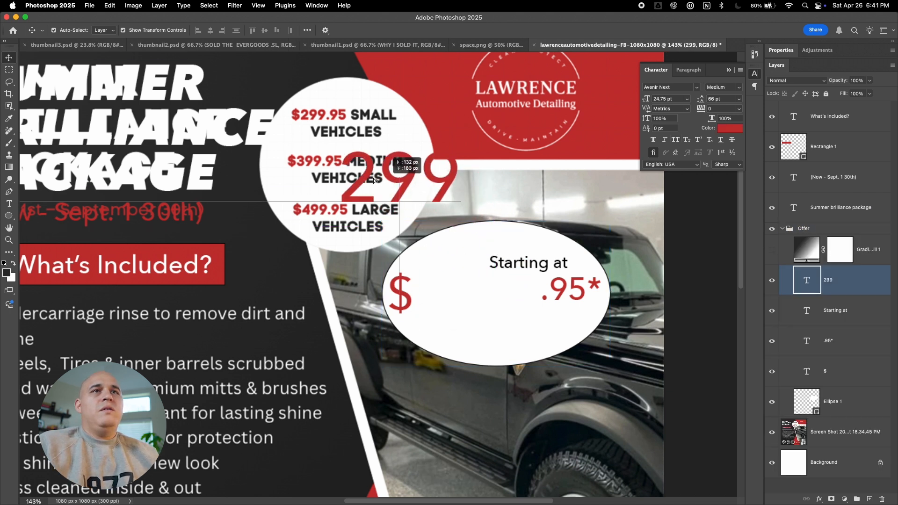
key(ctrl+z)
click(833, 401)
drag(525, 318, 475, 240)
key(ctrl+z)
Collapse the Offer group and move the price badge as one unit over the truck photo
click(797, 232)
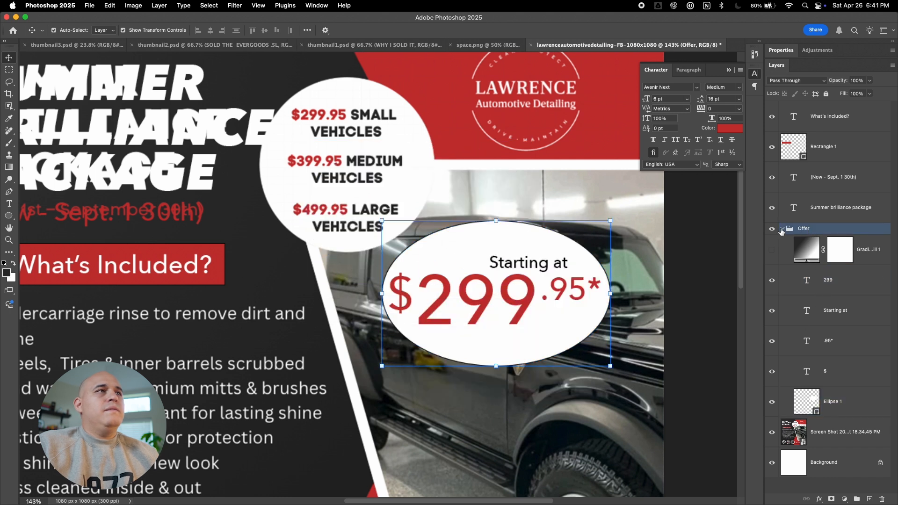
click(781, 230)
drag(545, 335, 568, 400)
drag(379, 488, 594, 271)
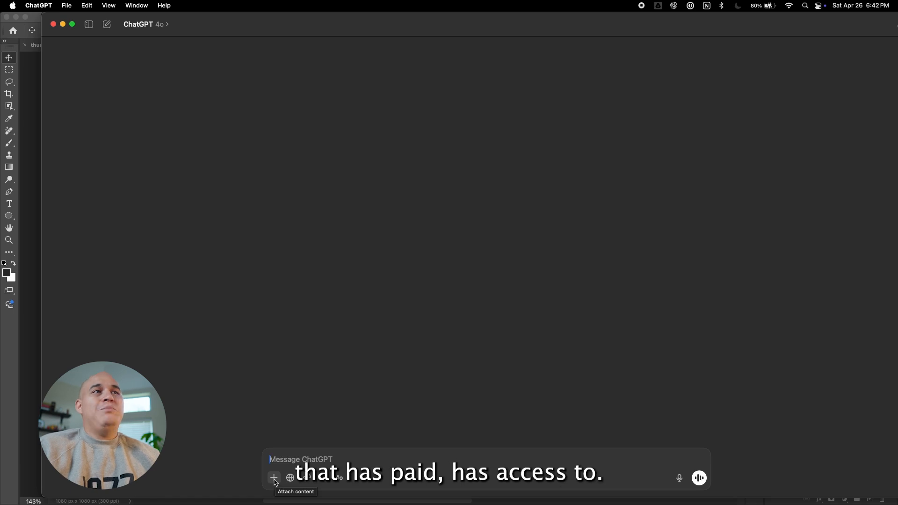
In ChatGPT, attach the flyer image and start a prompt about redesigning it for Facebook ads due to creative fatigue, with only three bullet points
click(274, 477)
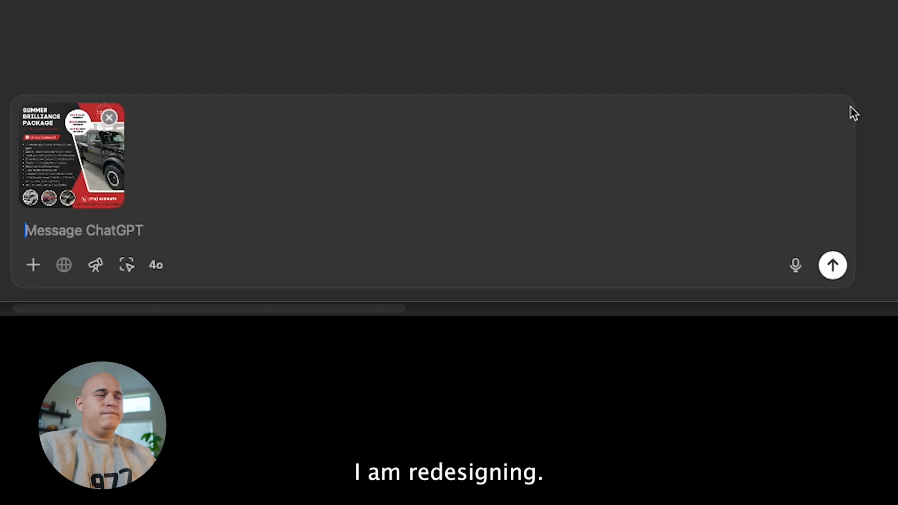
text(I am r)
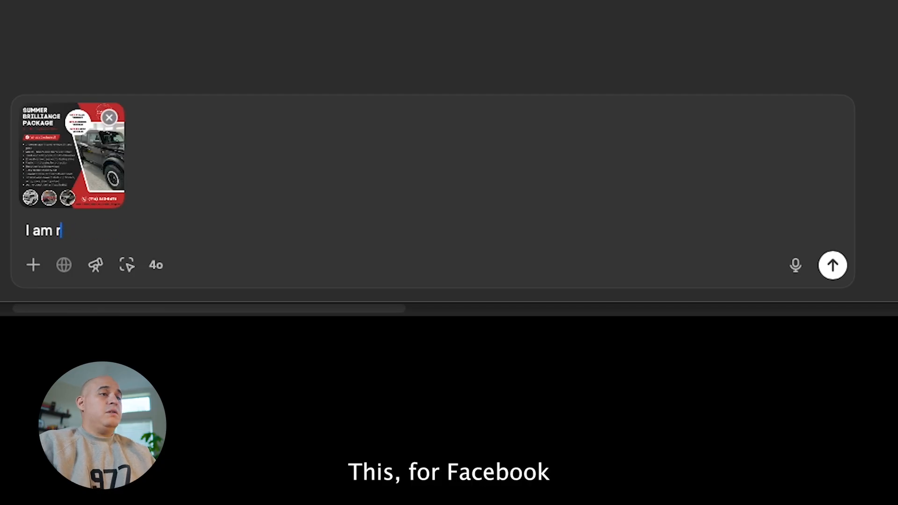
text(edesigning the  ad for facebook ads becasue meta has said that there is too much crea)
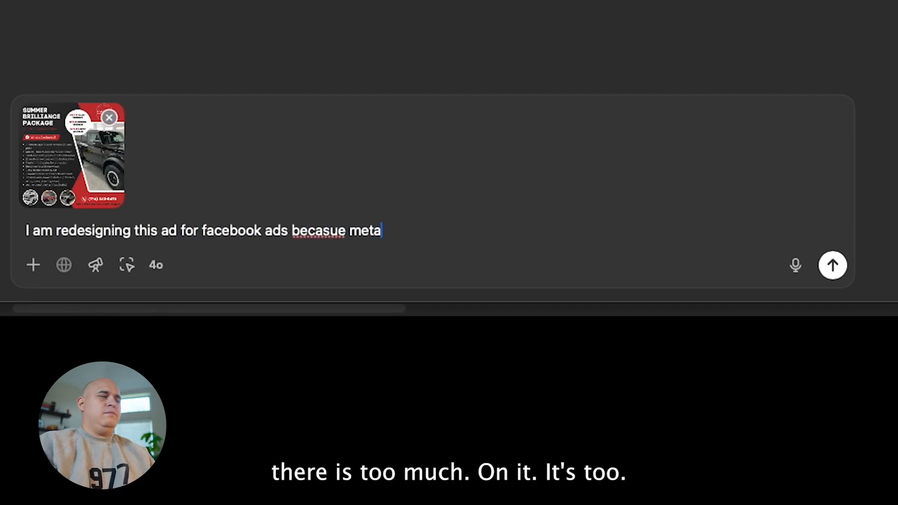
text(tive on it and it's getting c)
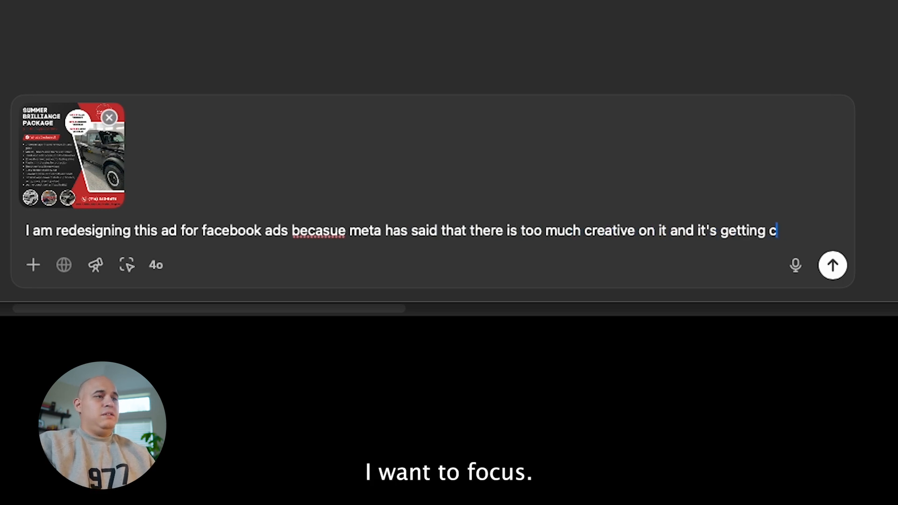
text(reative fatigue. I want to focus on only three bullet points. )
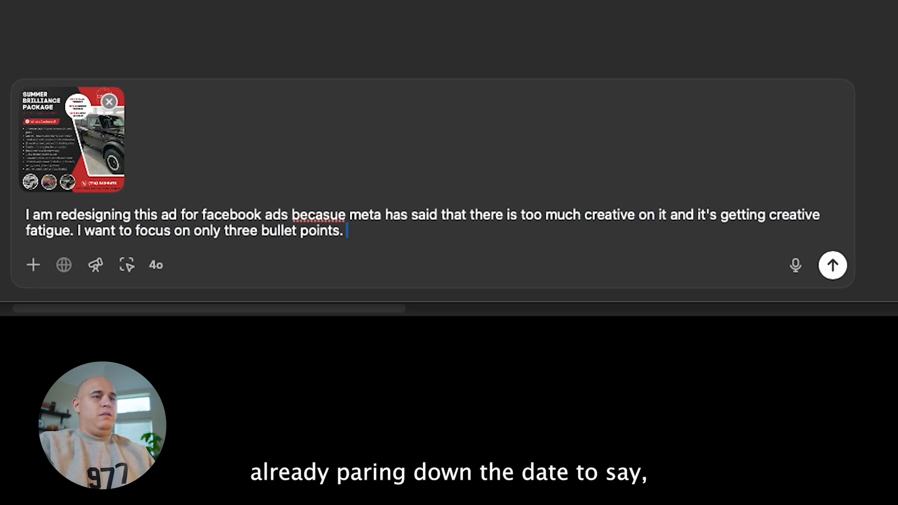
Extend the prompt with the date (now - sept 30), starting price 299.95*, small-vehicle disclosure, and a request to make the Facebook ad successful for the paid ads team
text(in my design i'm already pairing down the date to say ()
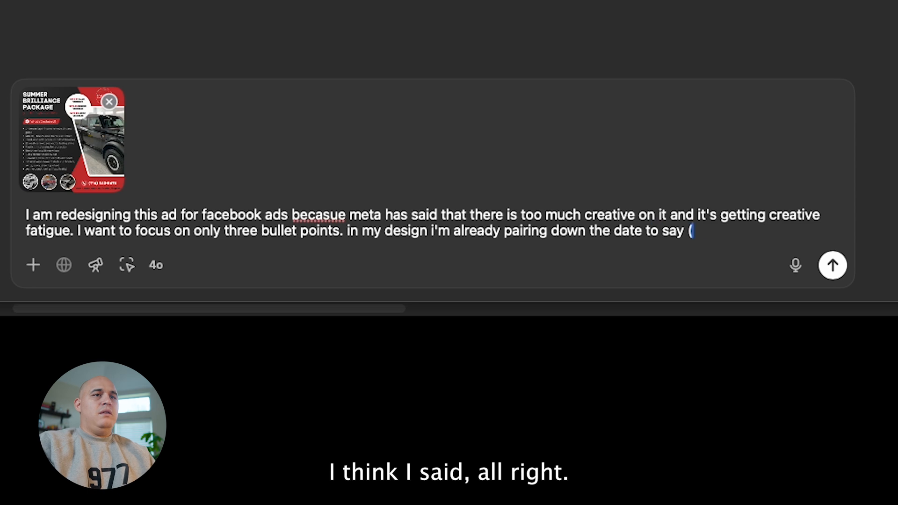
text(now - sept 30) and startign )
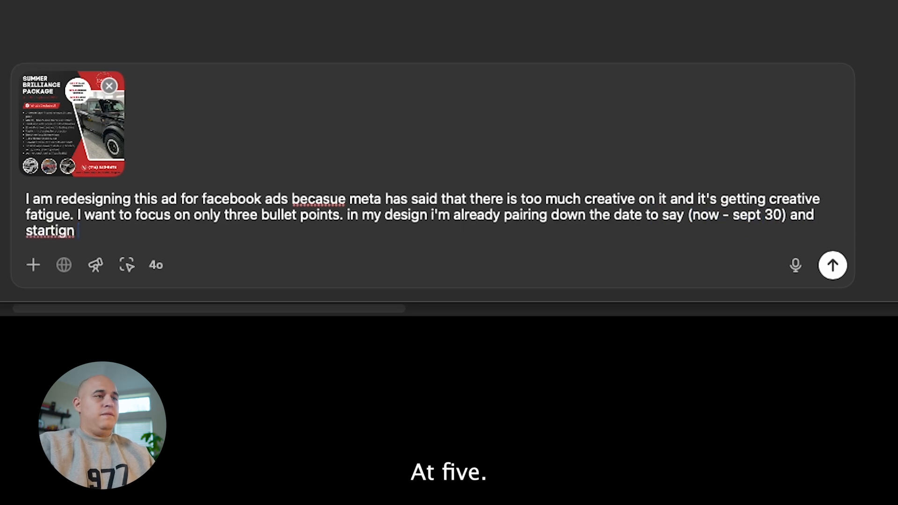
text(at 299.95* with the disclsoure at the bottom to s)
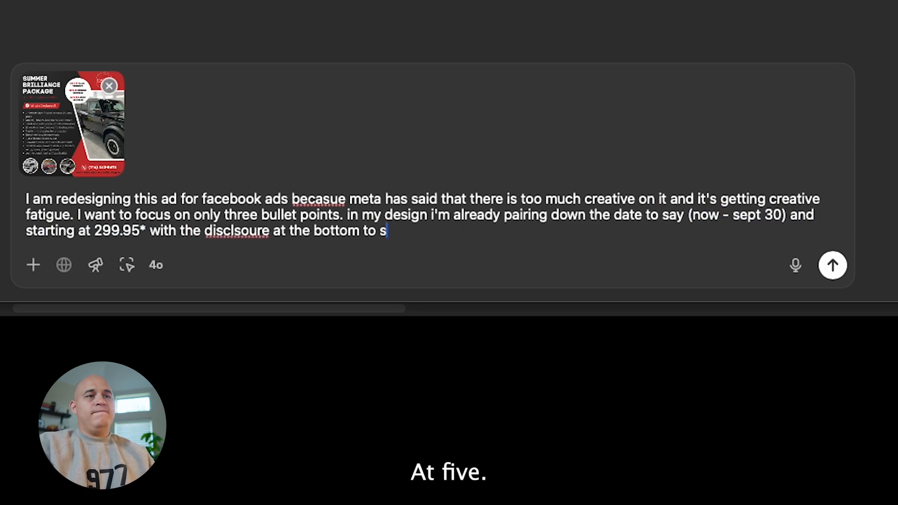
text(ay it's for small vehicles. help me make this successful on faceb)
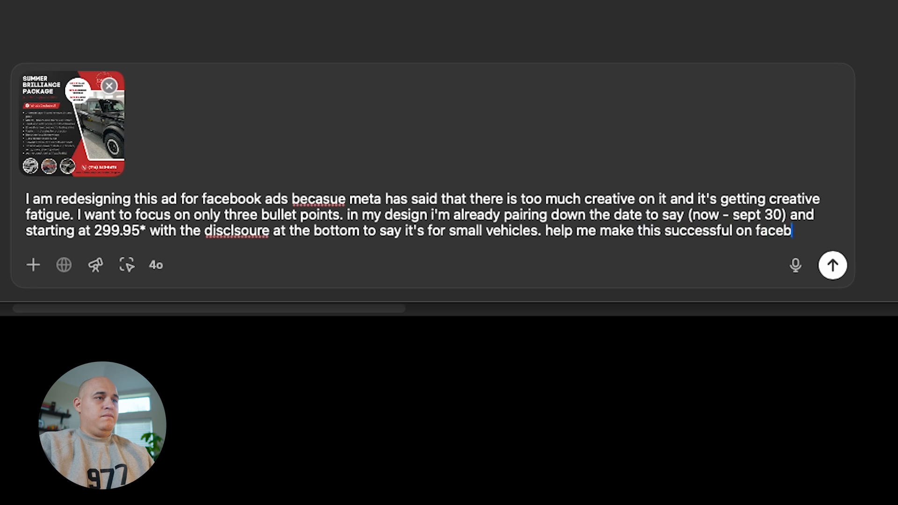
text(ook ads, i'll be designing this and givign back to the paid ads team to )
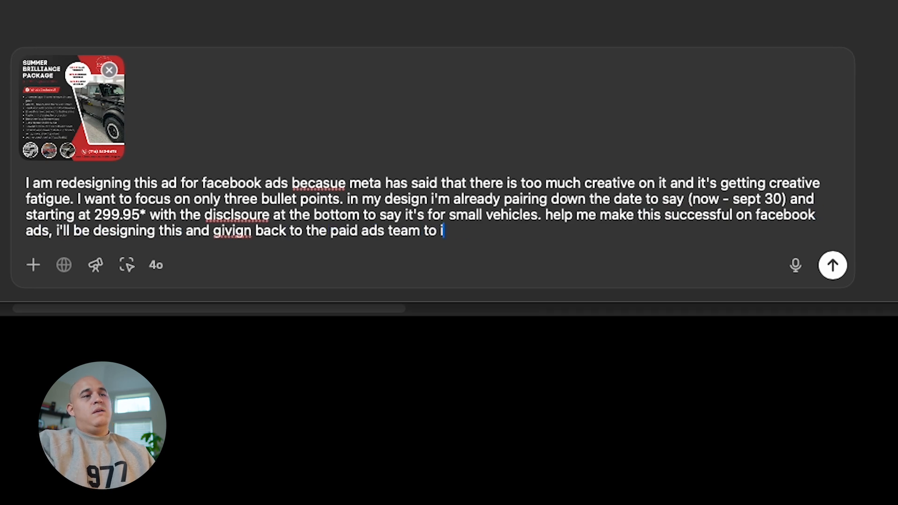
text(implement)
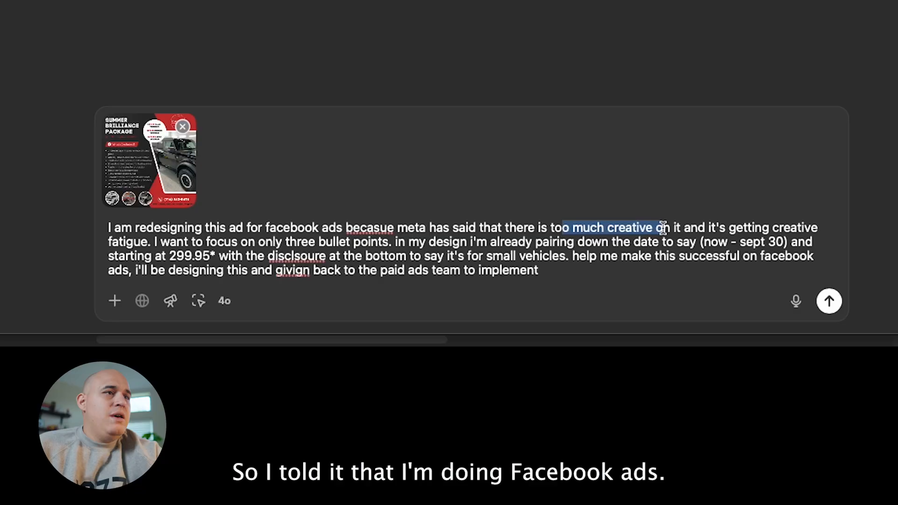
Reread the prompt's points about too much creative, three bullet points and the shortened date, and send it to ChatGPT
drag(662, 228, 696, 225)
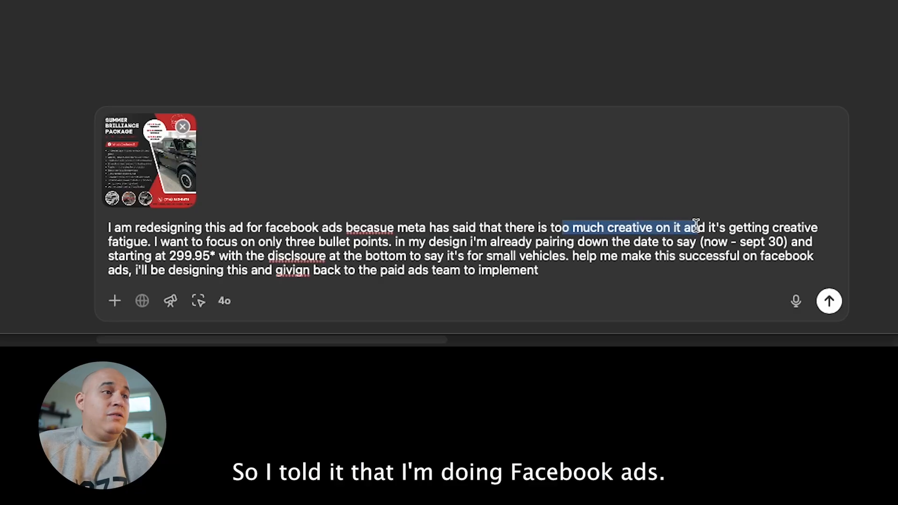
click(370, 242)
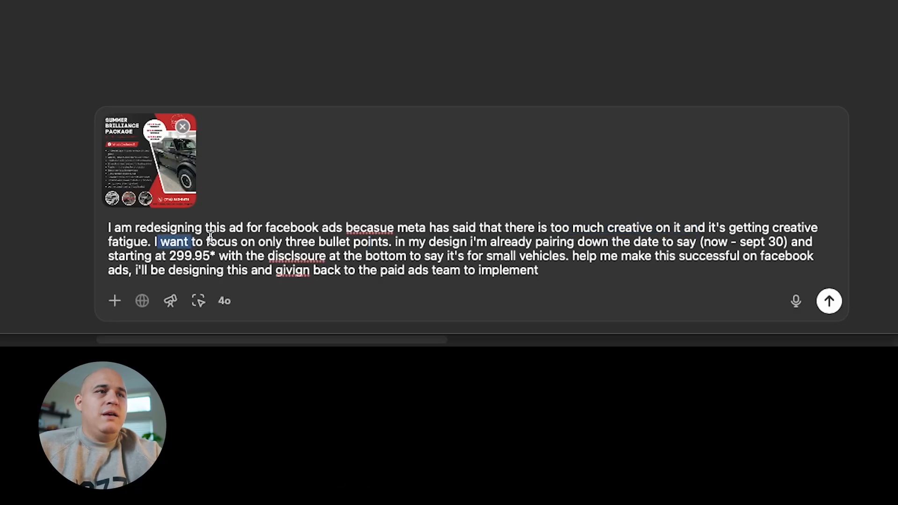
drag(210, 237, 380, 237)
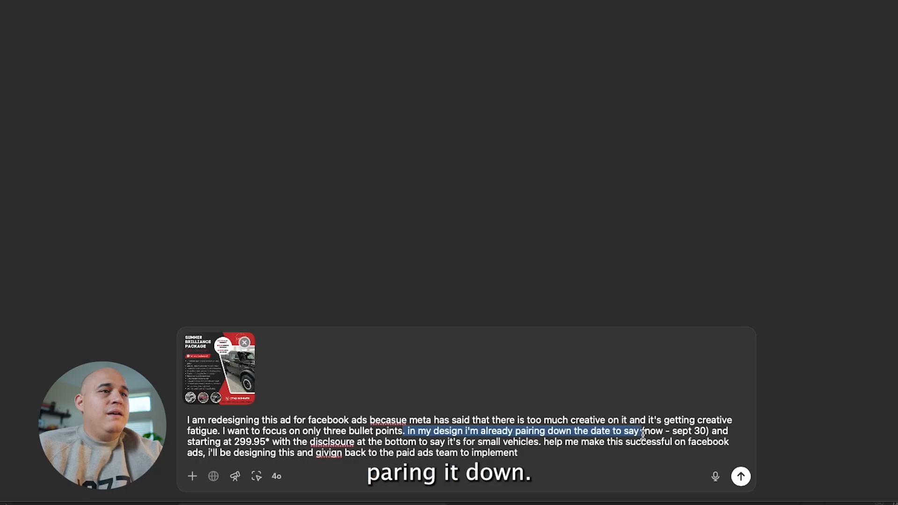
click(741, 476)
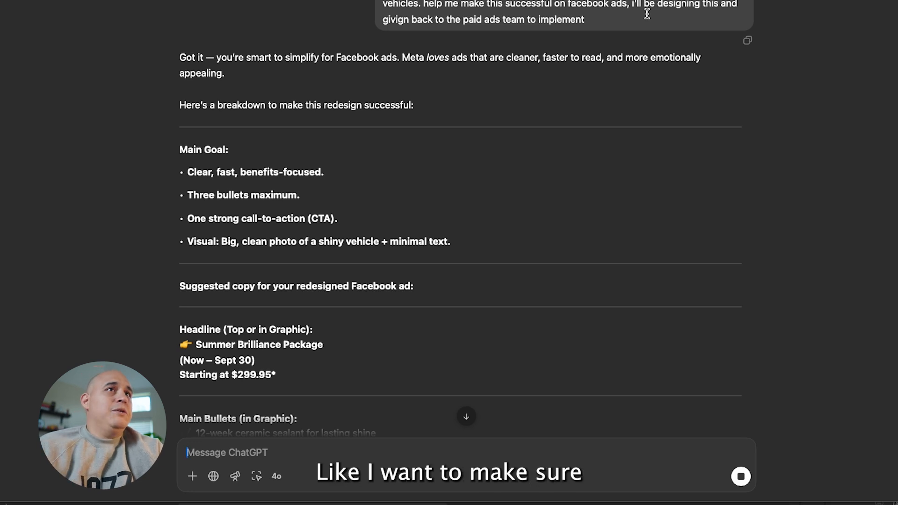
Read the opening of ChatGPT's reply and its Main Goal list for the redesigned ad
scroll(587, 87, up, 3)
scroll(583, 114, down, 3)
drag(208, 42, 531, 80)
click(470, 80)
drag(457, 45, 517, 42)
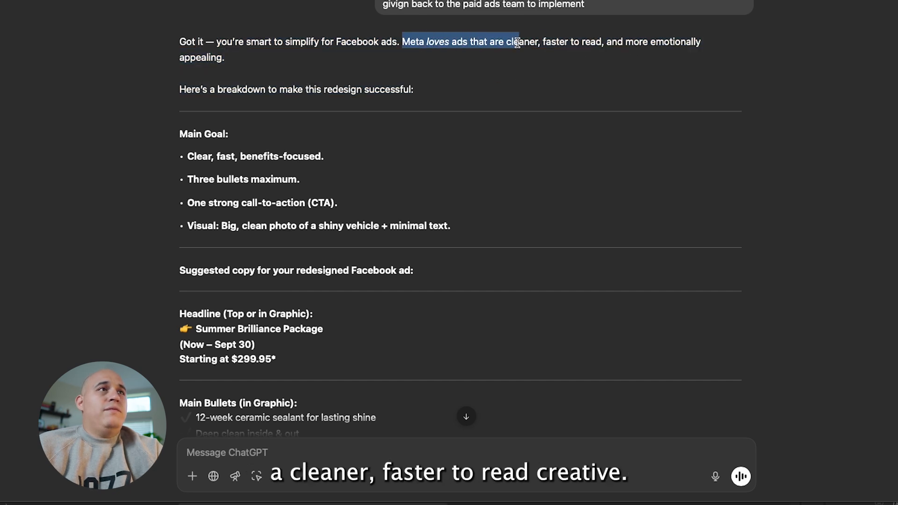
click(525, 68)
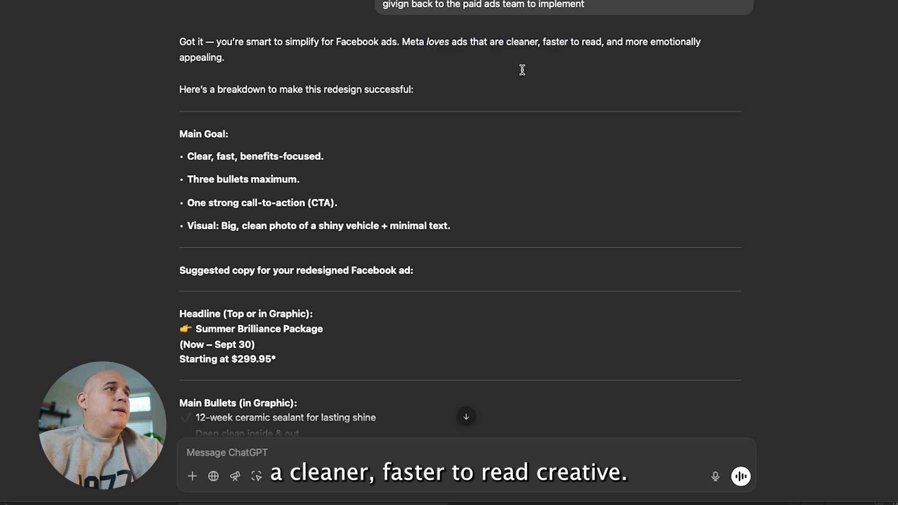
scroll(388, 83, down, 1)
scroll(379, 107, down, 2)
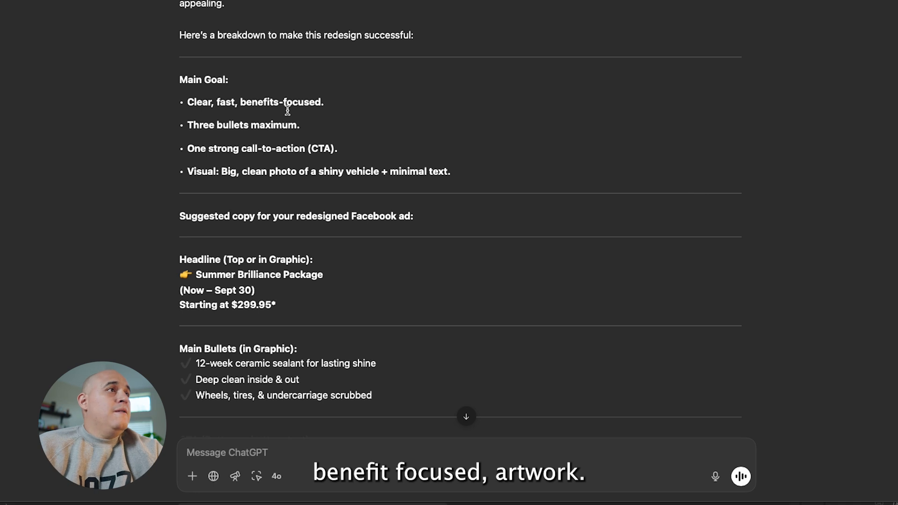
drag(215, 124, 287, 127)
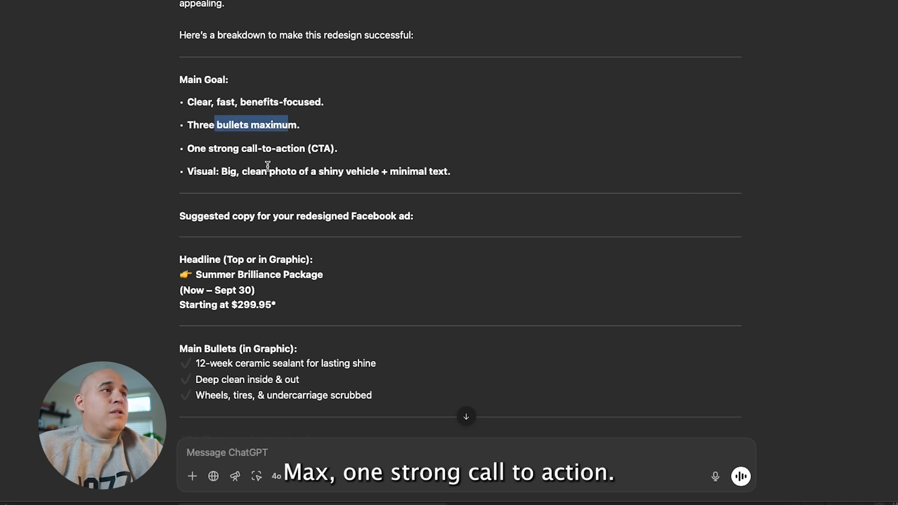
scroll(388, 166, down, 1)
drag(221, 148, 371, 145)
click(456, 148)
drag(458, 149, 190, 123)
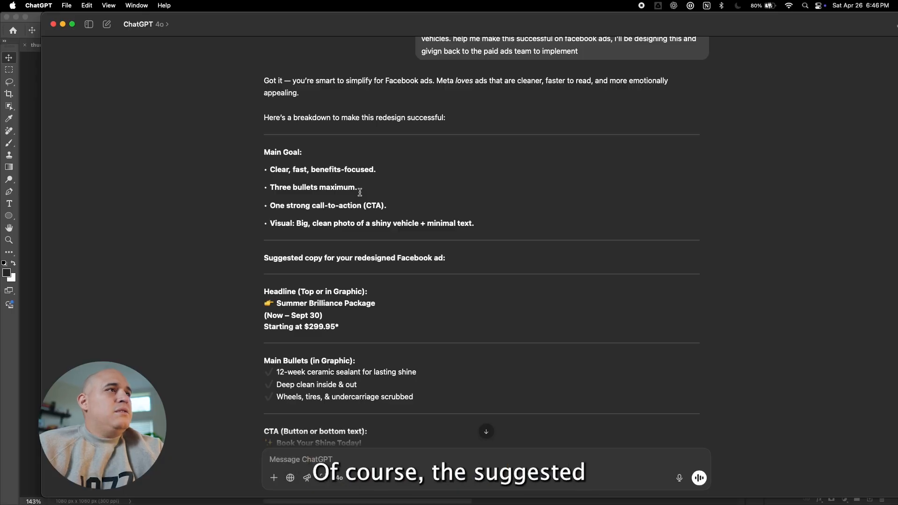
Examine the suggested ad copy, covering the headline, date, starting price and three main bullets
scroll(227, 231, down, 3)
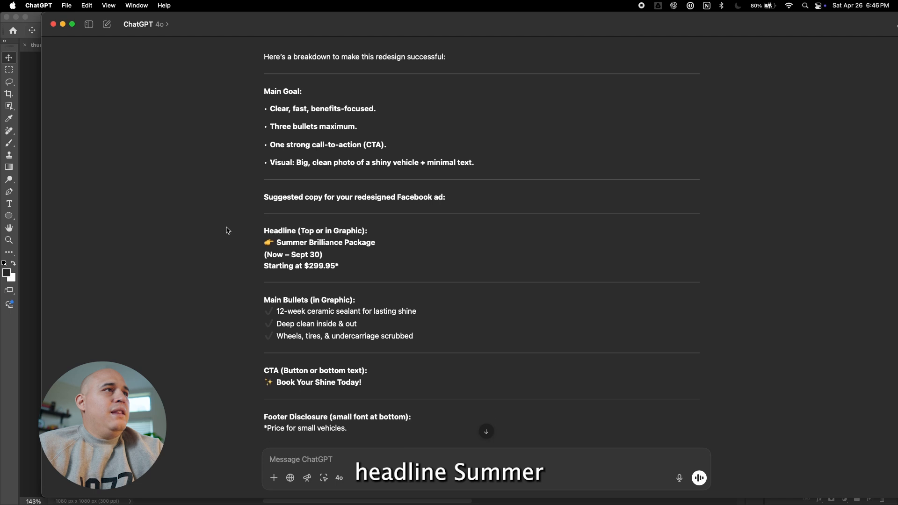
scroll(227, 230, down, 2)
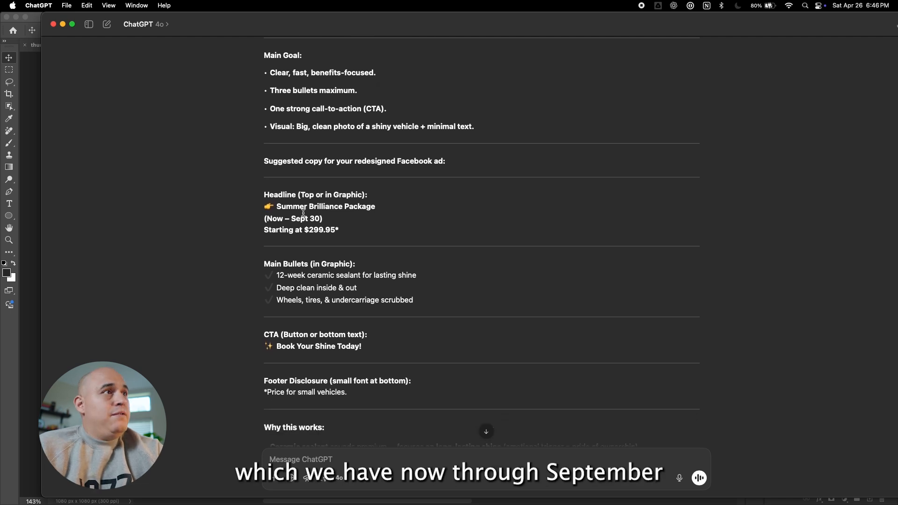
scroll(330, 209, down, 1)
drag(267, 224, 335, 223)
scroll(343, 238, down, 3)
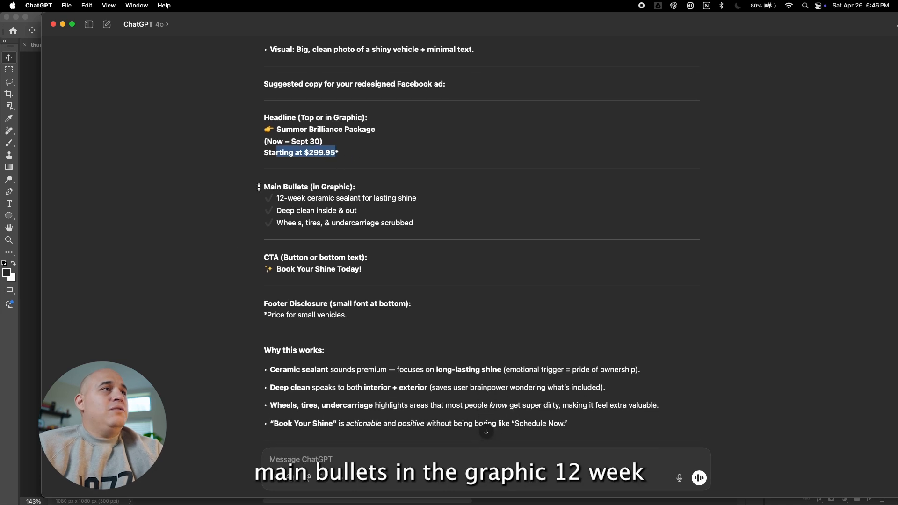
drag(276, 202, 400, 202)
click(403, 210)
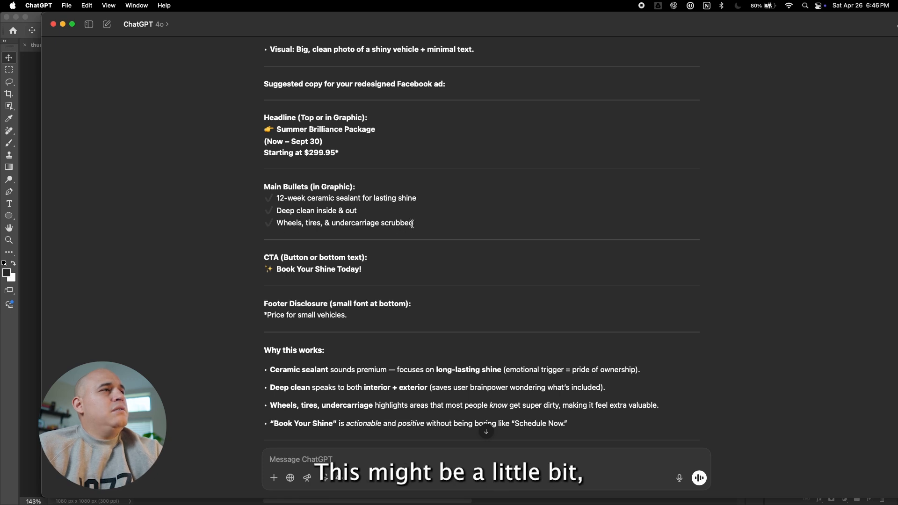
drag(413, 222, 266, 197)
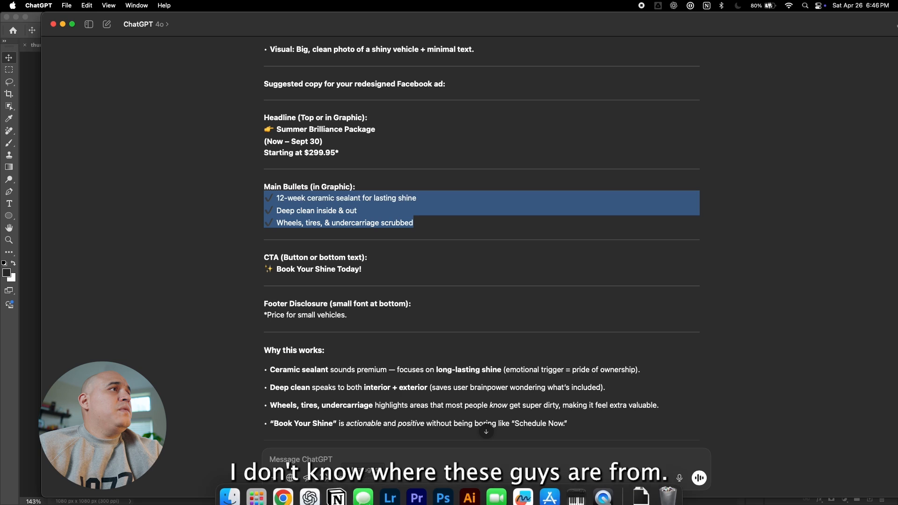
Switch to Chrome, check the Seasonal Deals page on the Lawrence Automotive Detailing website, and return to ChatGPT
click(283, 487)
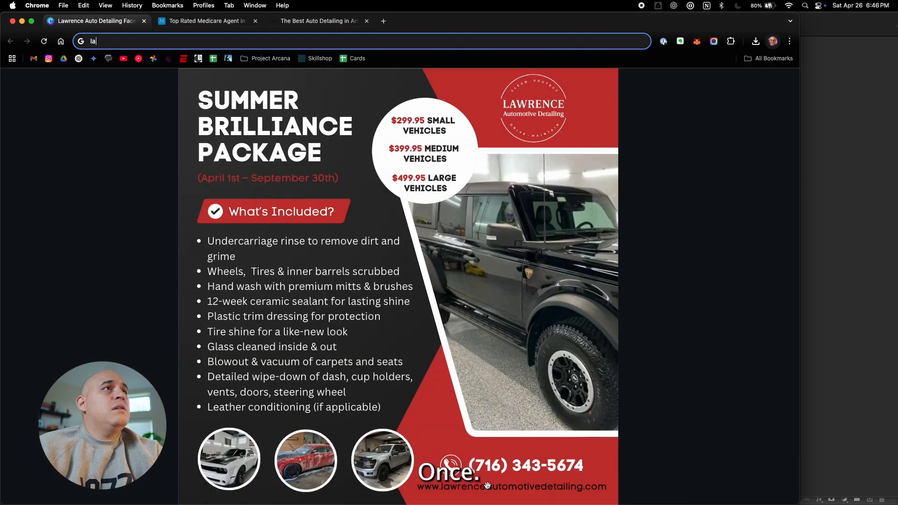
text(la)
key(Return)
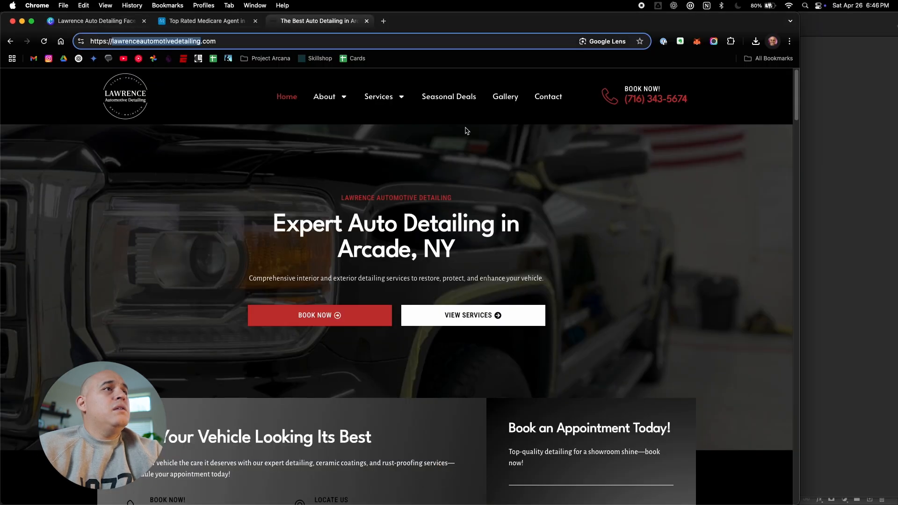
click(465, 98)
drag(483, 270, 237, 225)
key(super+Tab)
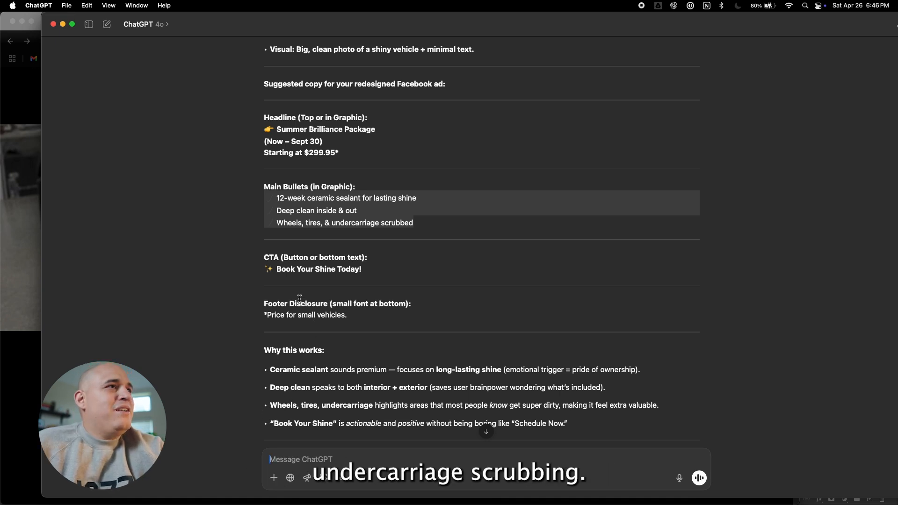
Compare ChatGPT's suggested bullets with the service list on an enlarged view of the attached flyer, and close the preview
drag(423, 223, 391, 223)
click(422, 232)
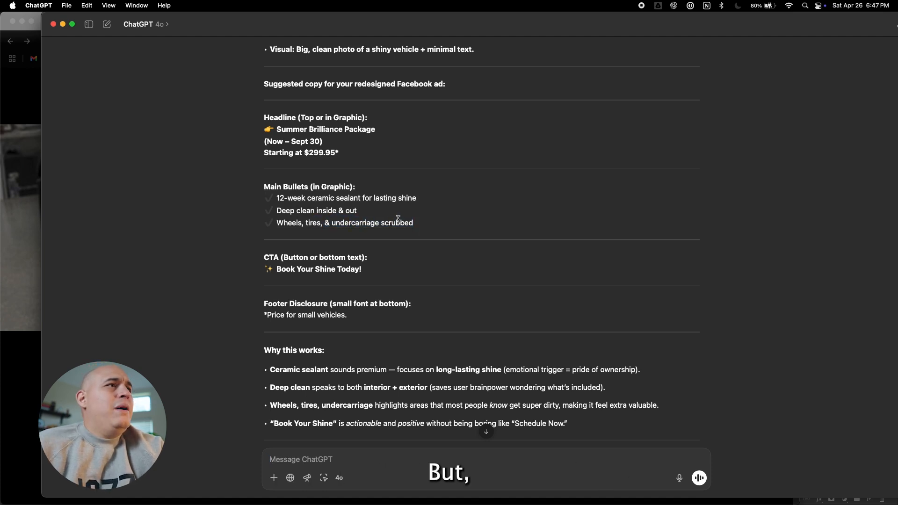
scroll(328, 334, up, 5)
scroll(473, 374, up, 1)
scroll(473, 374, down, 6)
drag(424, 182, 258, 135)
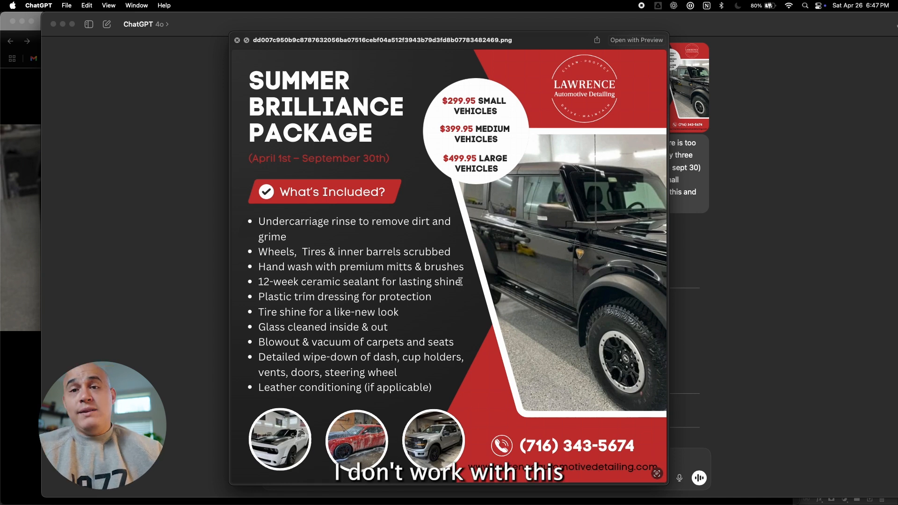
drag(432, 281, 289, 284)
click(707, 307)
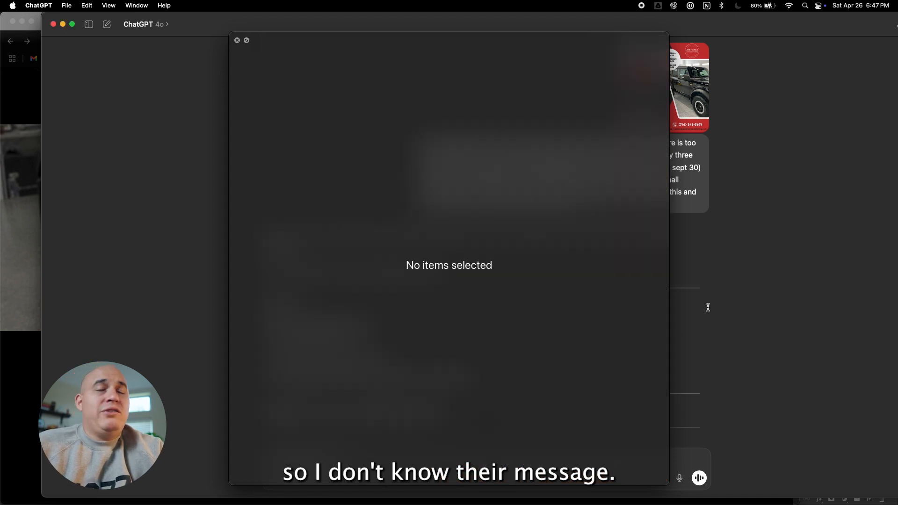
click(237, 40)
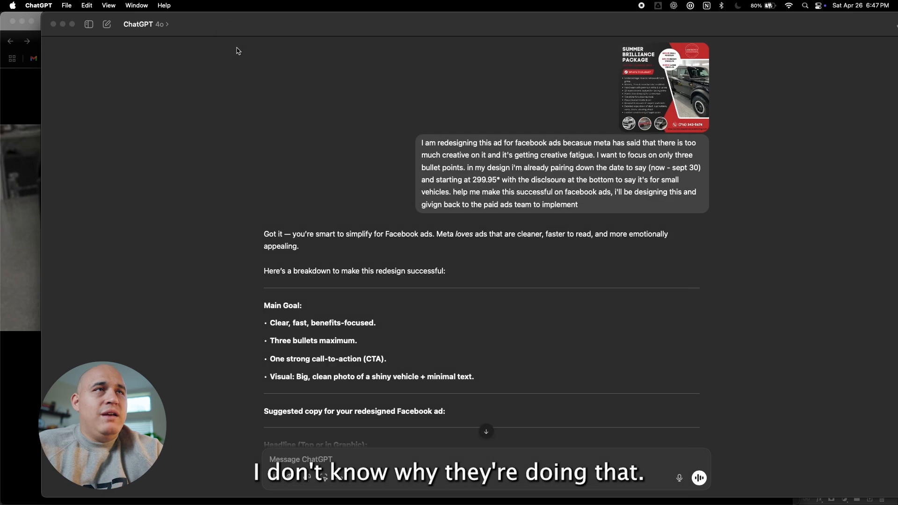
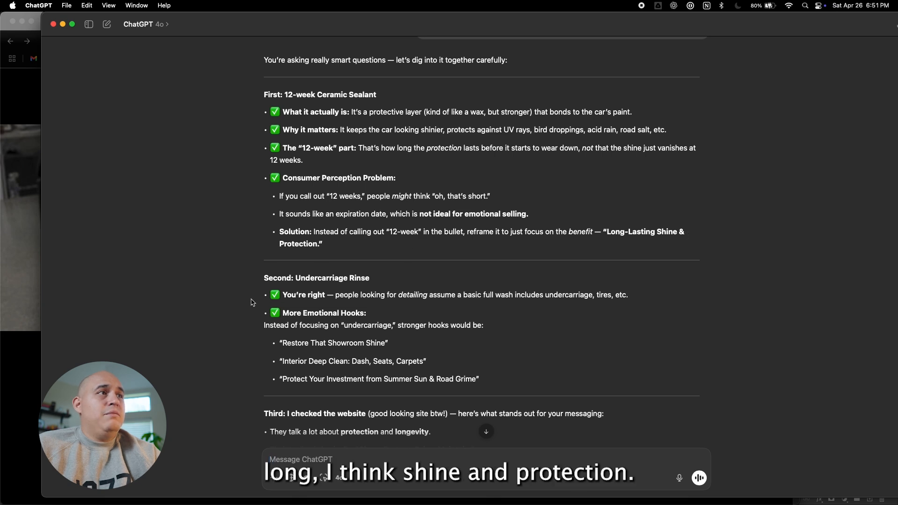
Read ChatGPT's follow-up advice on the ceramic sealant, the undercarriage rinse and the website's messaging
scroll(253, 302, down, 2)
scroll(254, 299, down, 1)
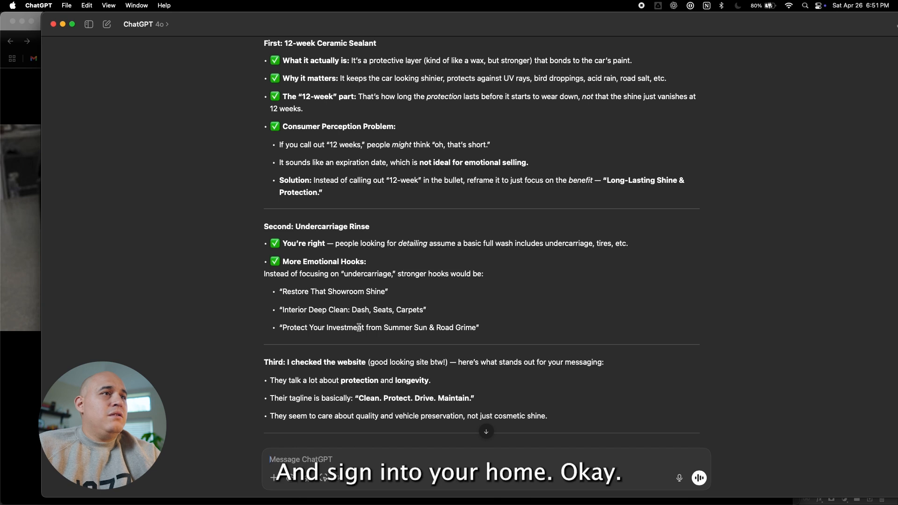
scroll(358, 327, down, 4)
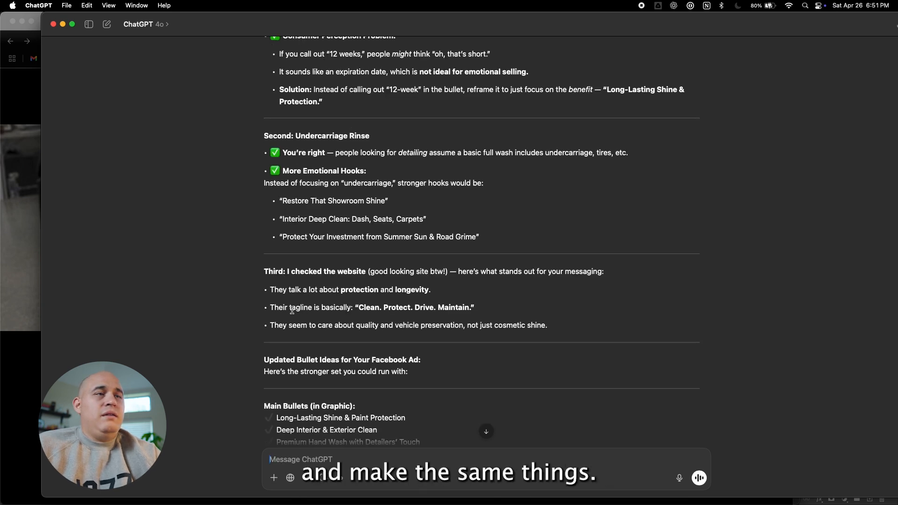
scroll(264, 293, down, 2)
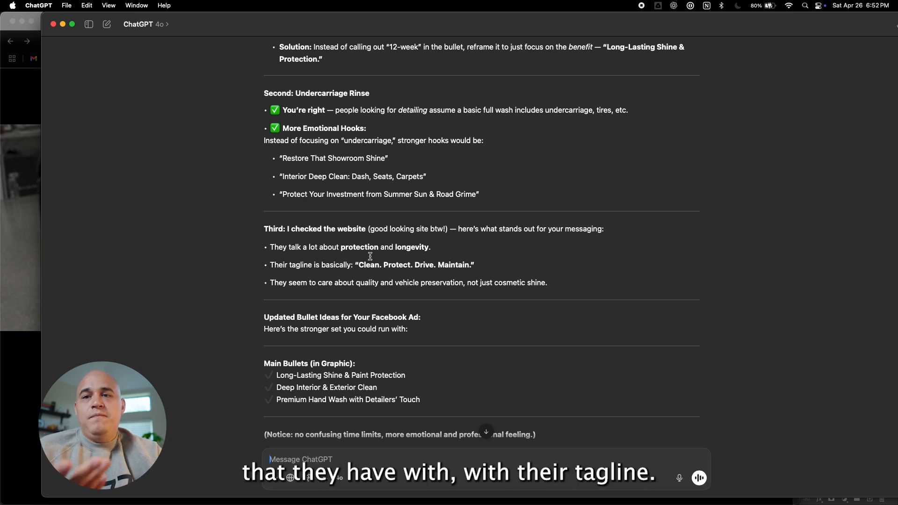
drag(344, 265, 448, 290)
click(434, 298)
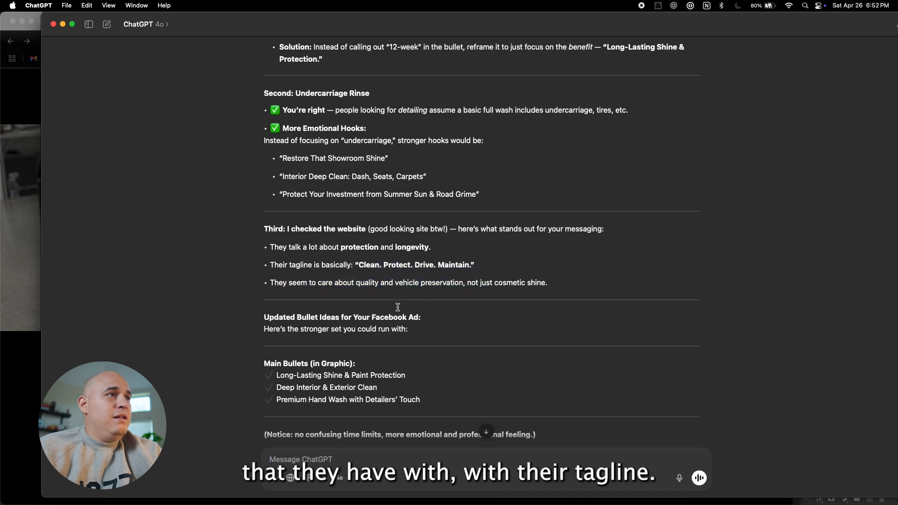
Review the updated bullet ideas for the Facebook ad, focusing on the Main Bullets set
scroll(430, 290, down, 1)
scroll(430, 292, down, 3)
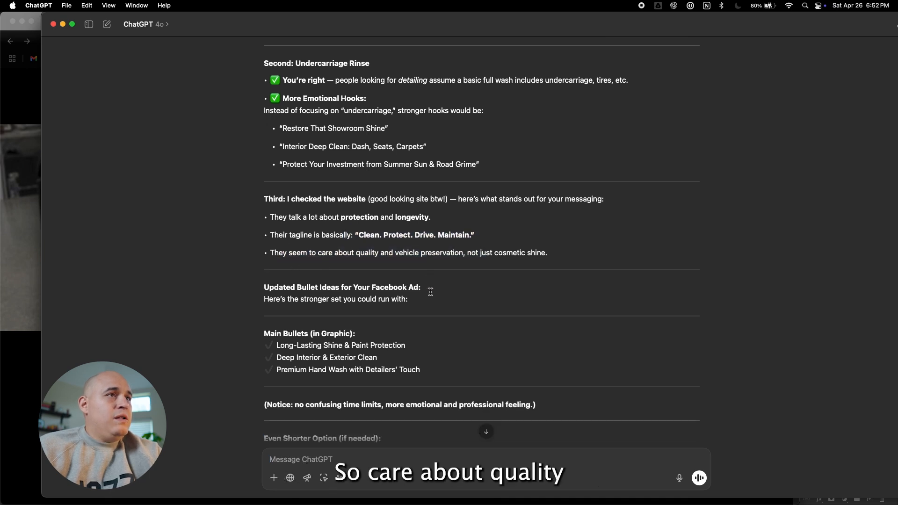
scroll(429, 292, down, 1)
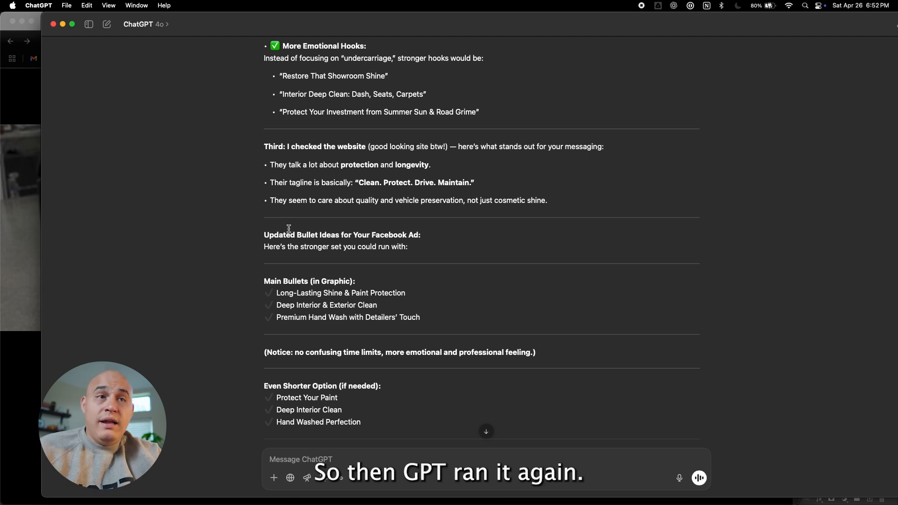
drag(408, 247, 263, 250)
drag(285, 302, 383, 295)
click(350, 298)
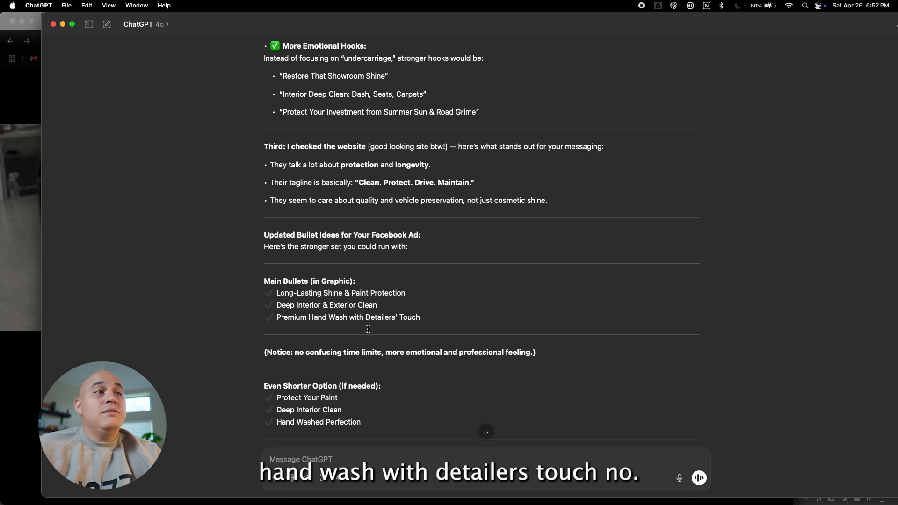
Read ChatGPT's Even Shorter Option bullets and its summary of recommended wording changes for the ad
scroll(409, 322, down, 1)
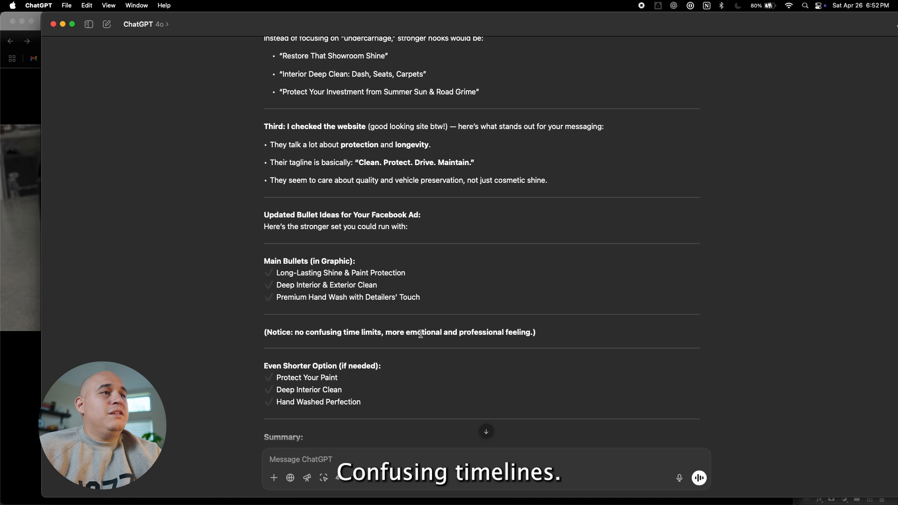
scroll(290, 387, down, 1)
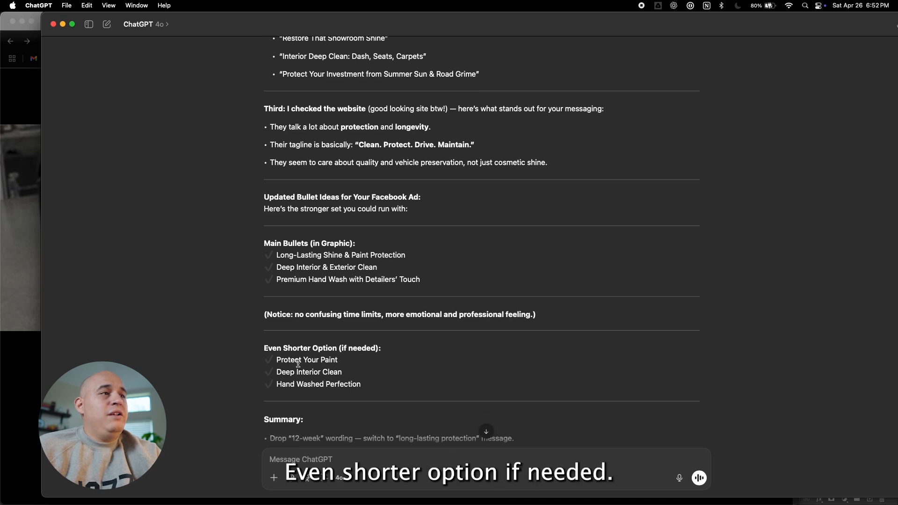
scroll(293, 378, down, 2)
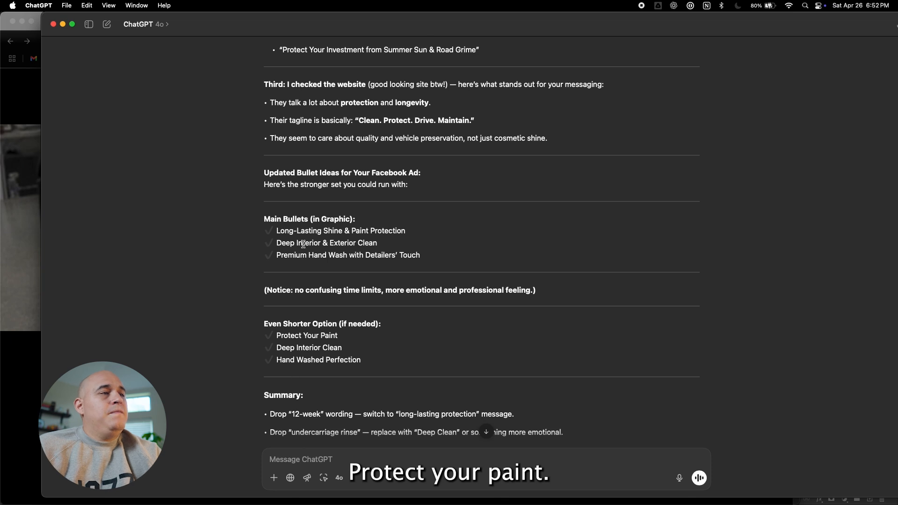
scroll(306, 365, down, 3)
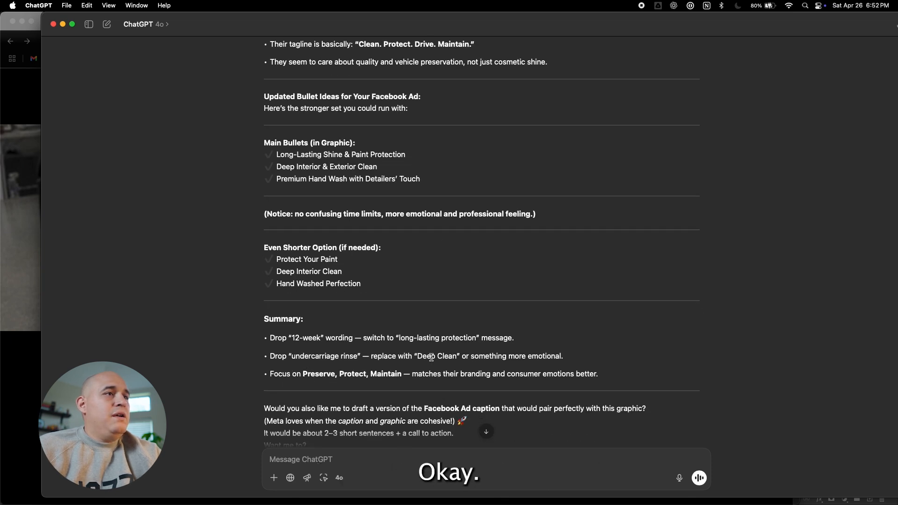
scroll(421, 374, down, 1)
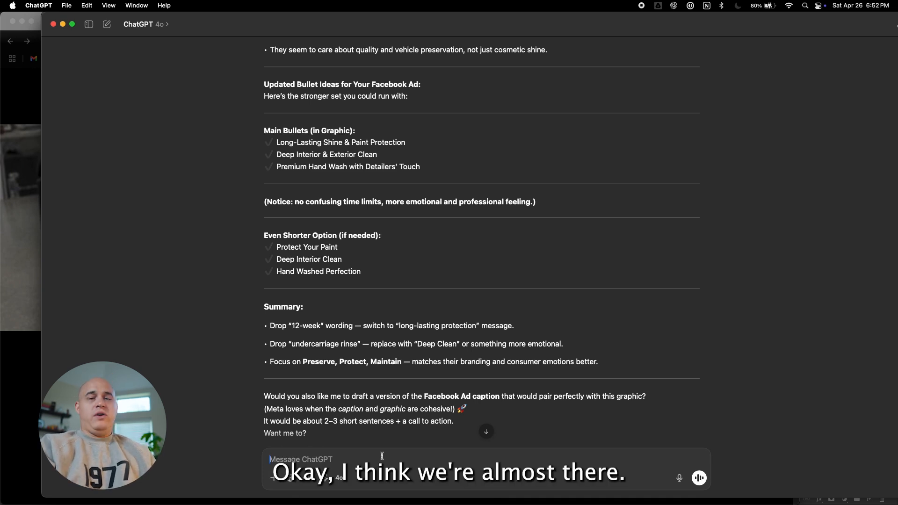
Ask ChatGPT to keep the summer focus and advise, as consumer and veteran ad designer, on using more than 3 bullets and including the tagline
text(thank you,)
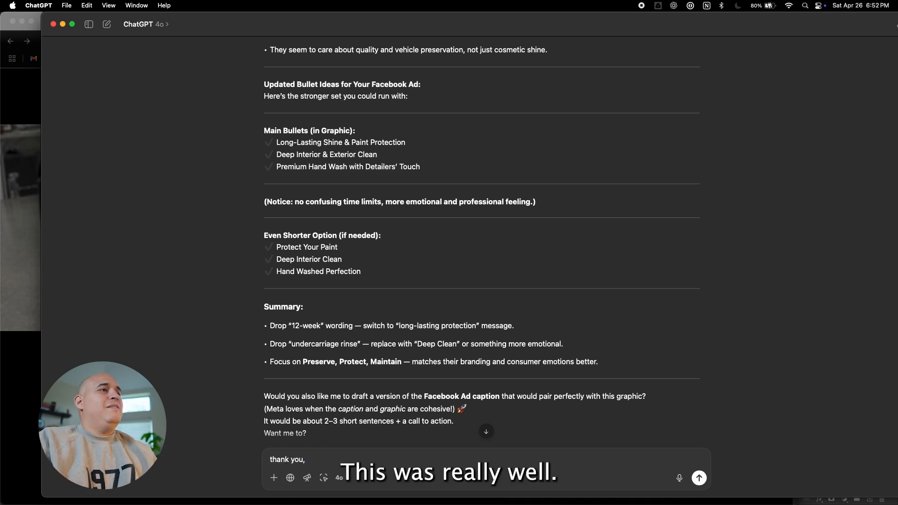
text( this works really well but i want to make sure we ke)
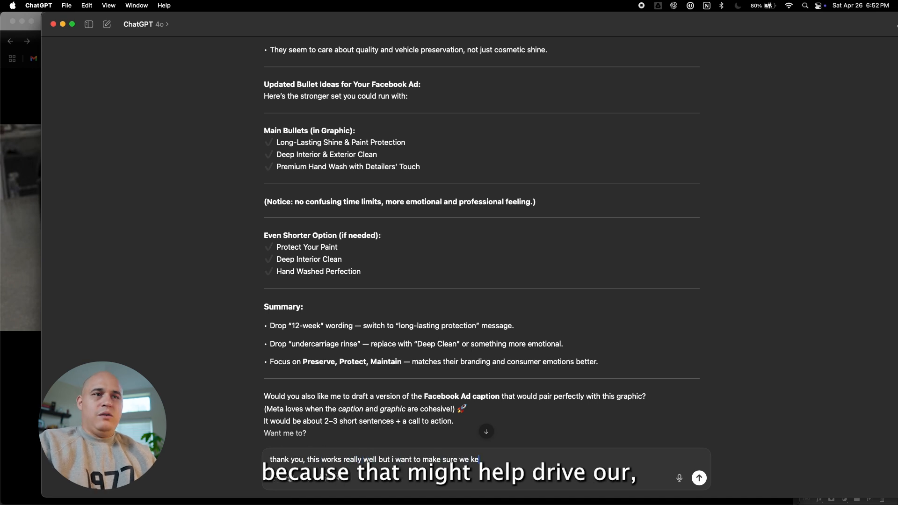
text(ep a focus on the summer because that might help drive our promo more)
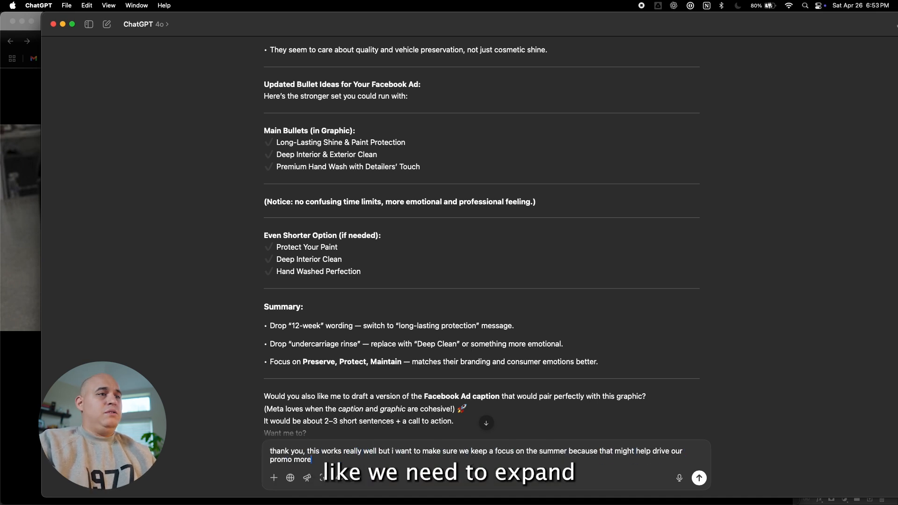
text(. do you feel like we need to expand more than 3 bull)
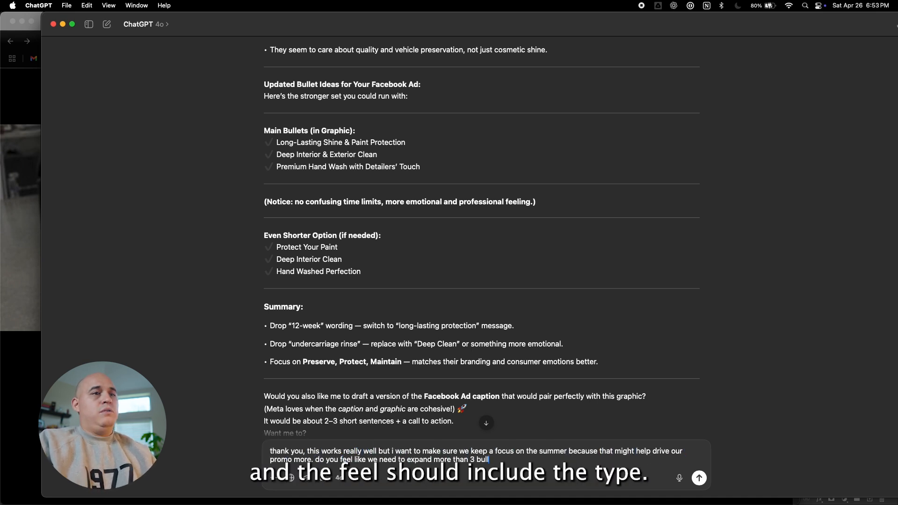
text(et points and do you feel like should include the tagline. thin)
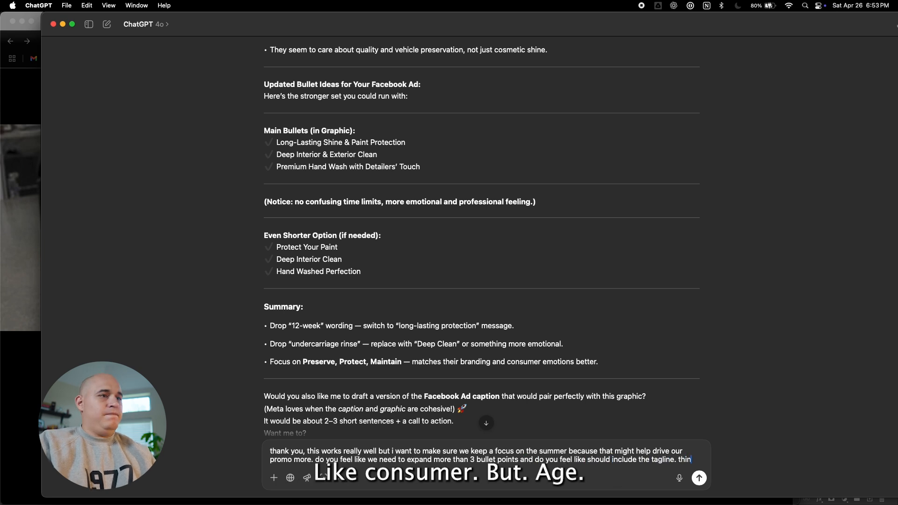
text(k like a consumer but give recommendations as)
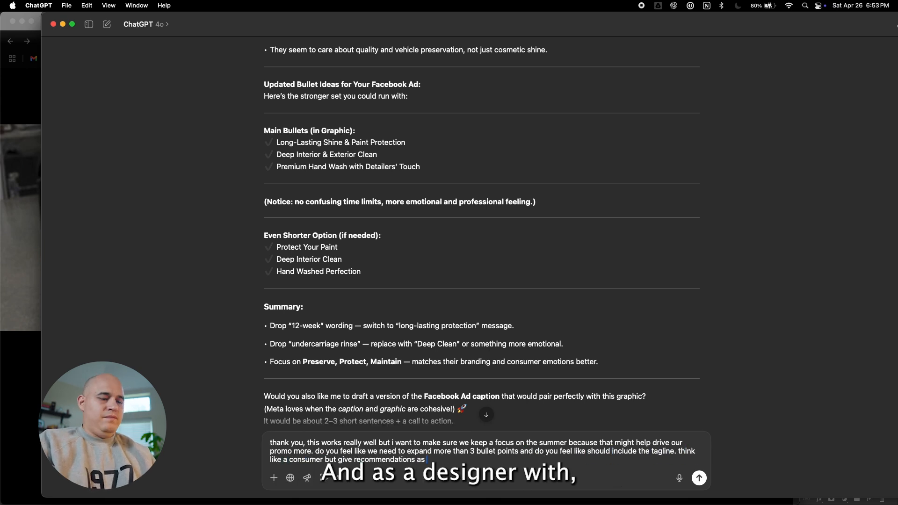
text( a designer with deca)
key(BackSpace)
text(decades of experience in ads)
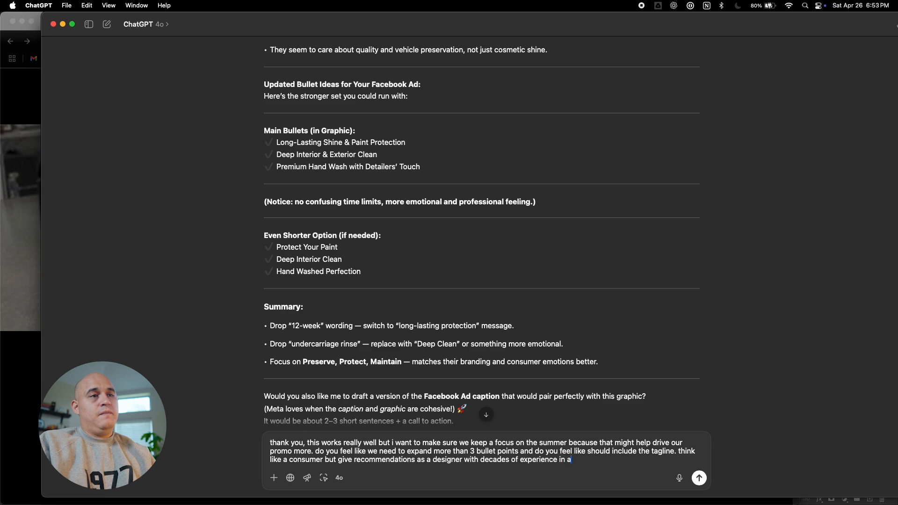
key(Return)
Look back through the conversation at the Main Bullets in ChatGPT's first suggested Facebook ad copy
scroll(363, 245, up, 20)
scroll(360, 246, down, 12)
scroll(354, 246, up, 6)
scroll(355, 247, up, 6)
scroll(353, 247, down, 3)
scroll(292, 270, up, 1)
scroll(338, 252, down, 3)
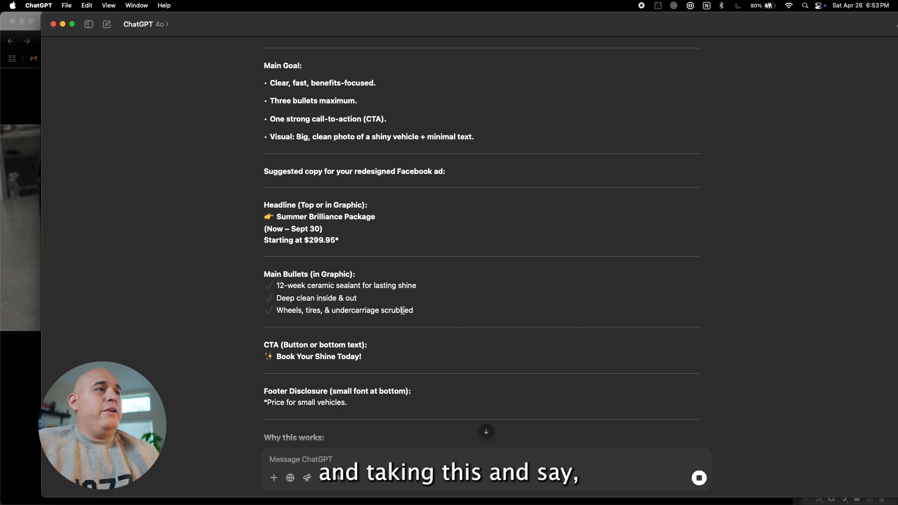
drag(426, 313, 271, 283)
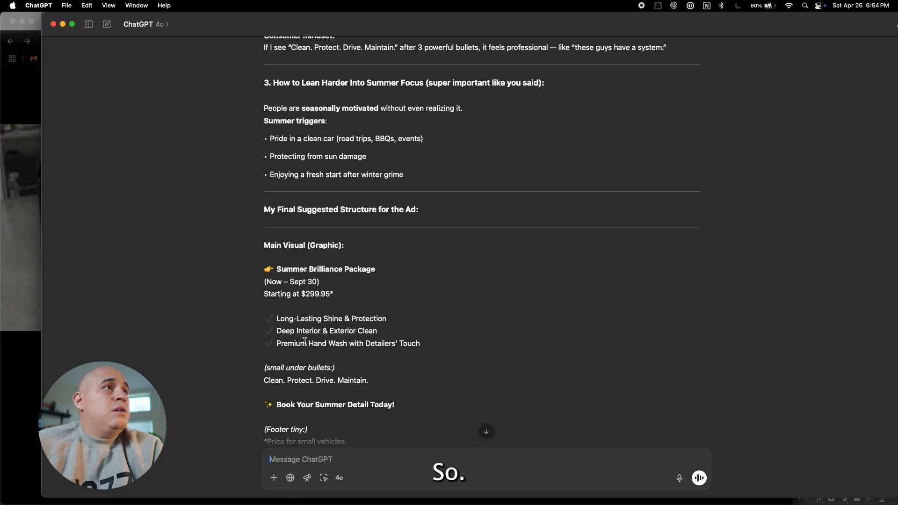
Read ChatGPT's new reply from its start, covering whether to expand beyond three bullet points
scroll(334, 333, up, 15)
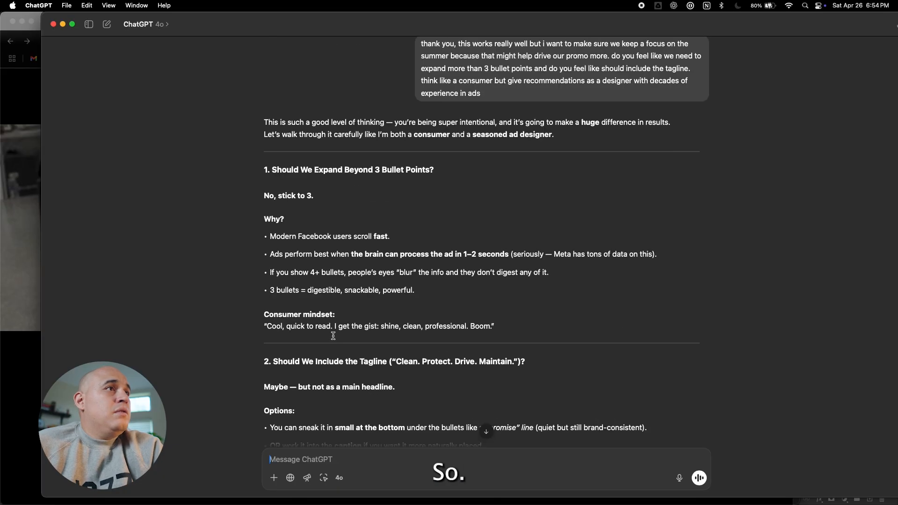
scroll(247, 183, down, 5)
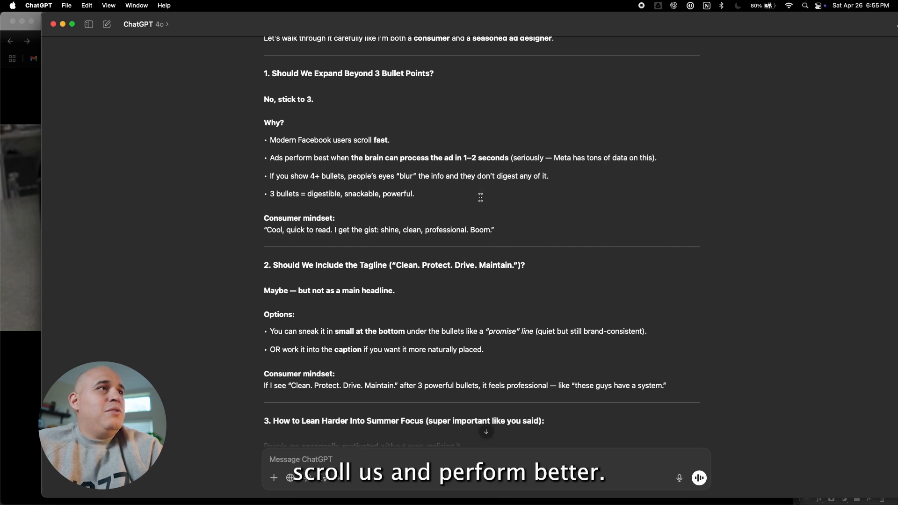
scroll(480, 197, down, 1)
scroll(480, 197, down, 1)
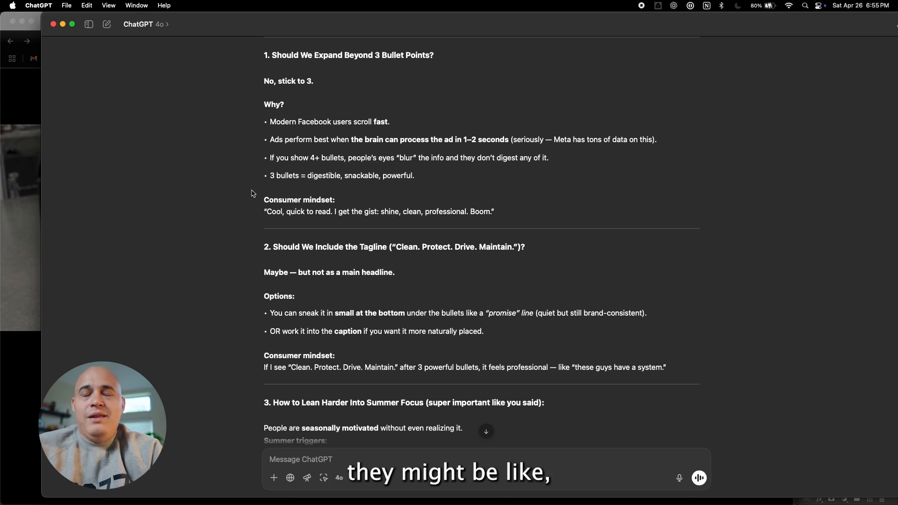
Switch to Chrome, check the amount of text on the original Summer Brilliance Package flyer, and return to ChatGPT
click(2, 176)
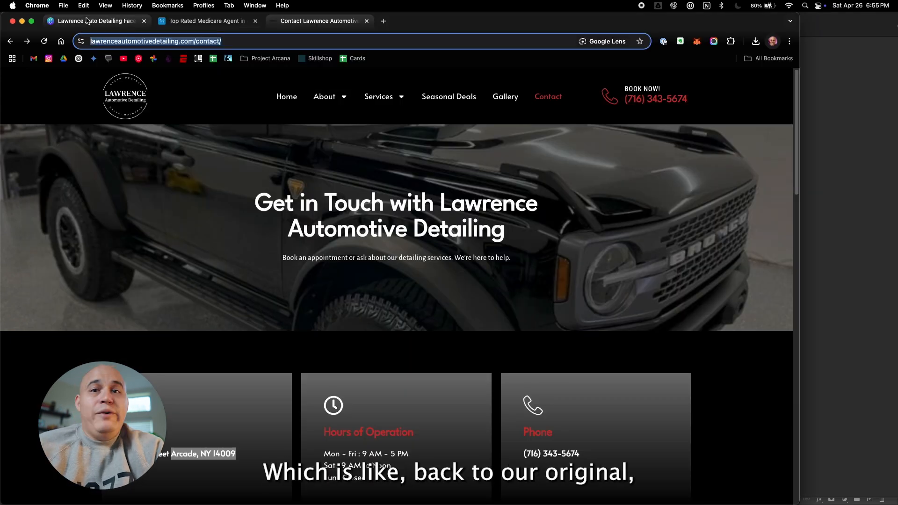
click(87, 18)
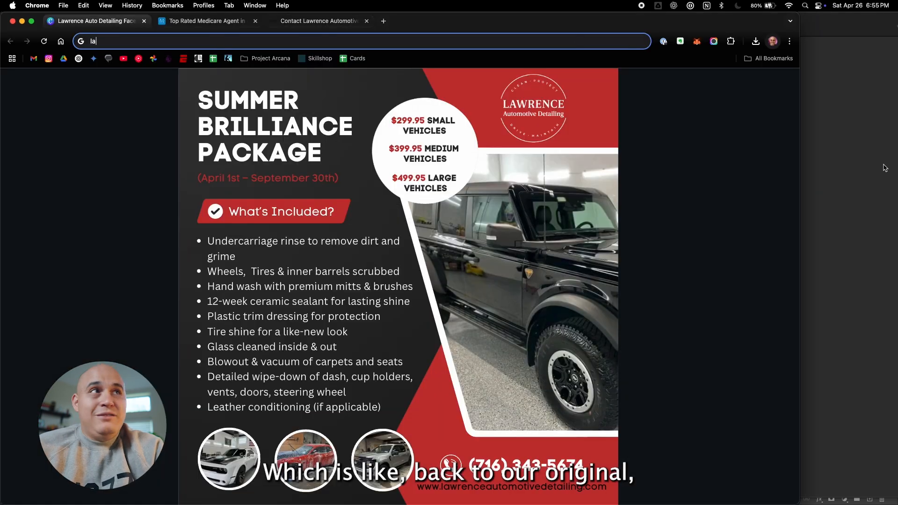
click(842, 181)
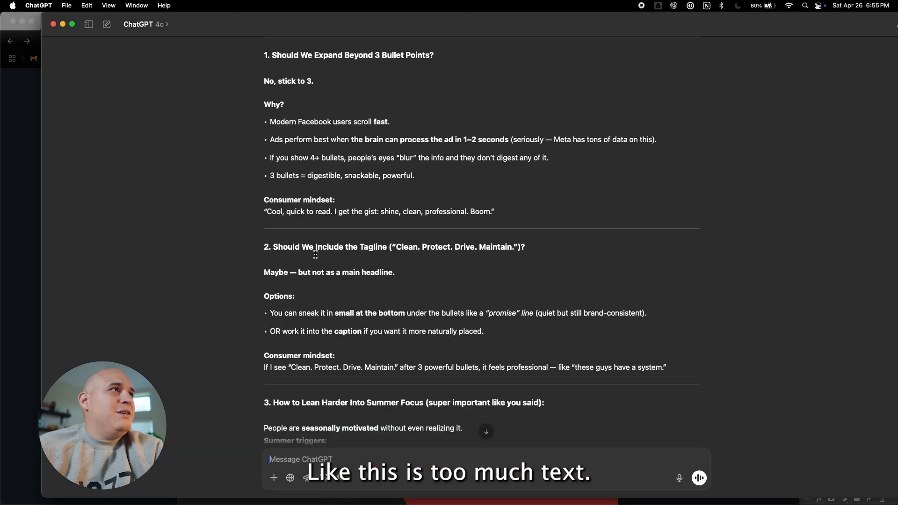
Read ChatGPT's advice on including the "Clean. Protect. Drive. Maintain." tagline in the ad
scroll(387, 256, down, 1)
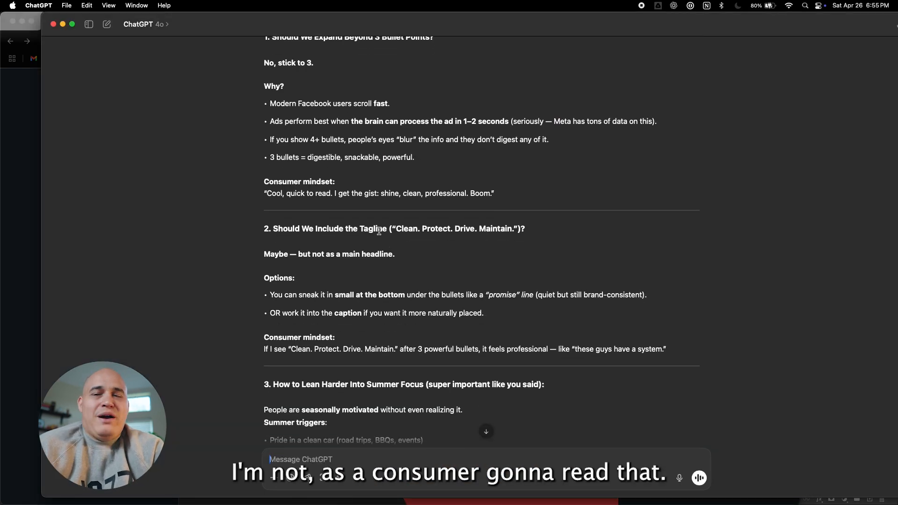
scroll(280, 250, down, 1)
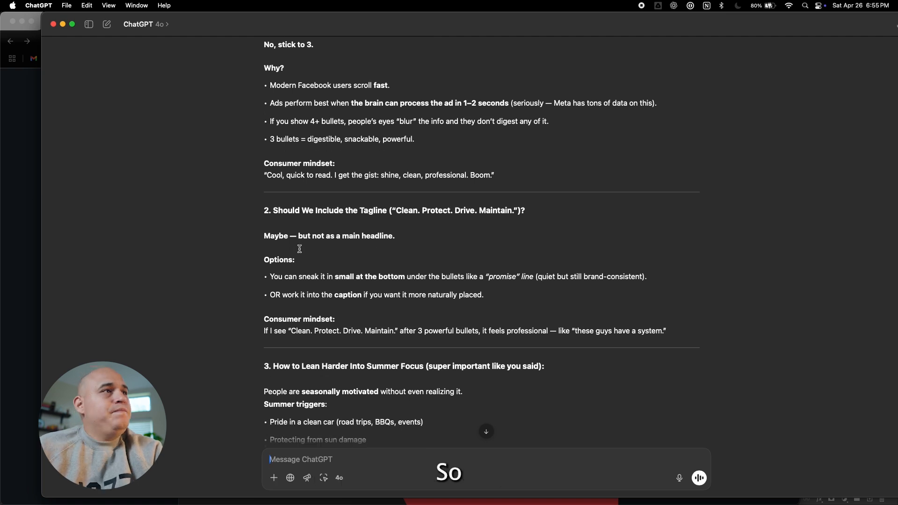
scroll(301, 247, down, 2)
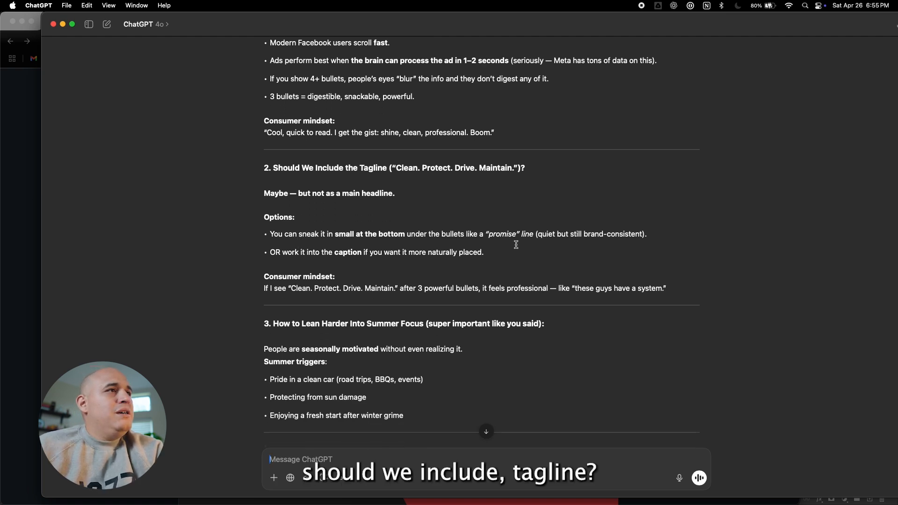
scroll(422, 299, down, 2)
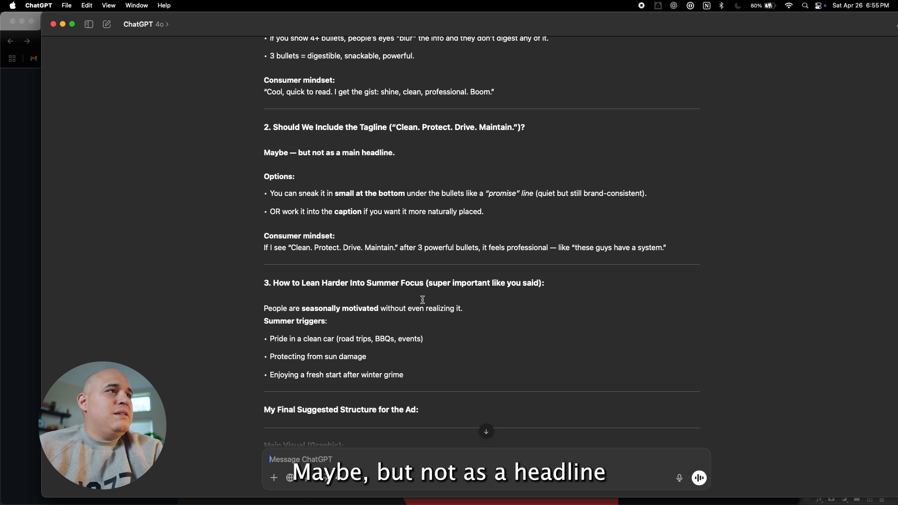
scroll(422, 299, down, 2)
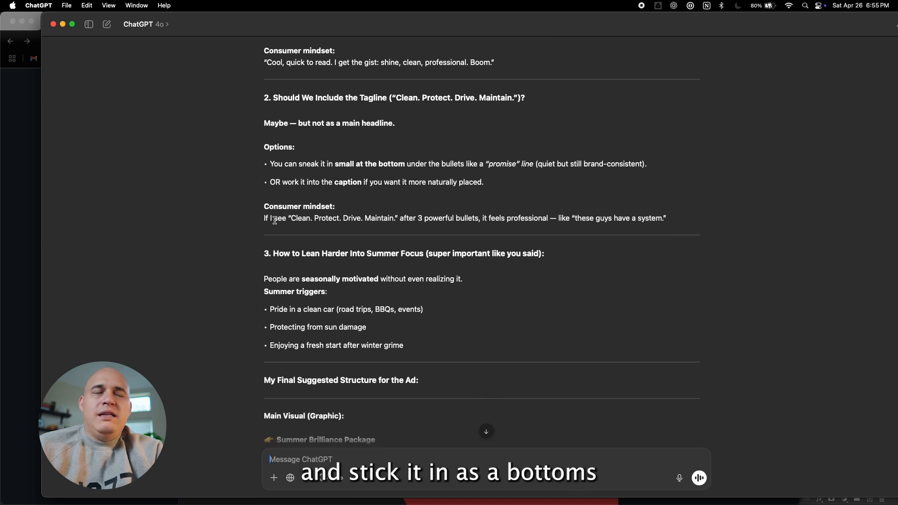
scroll(275, 220, down, 4)
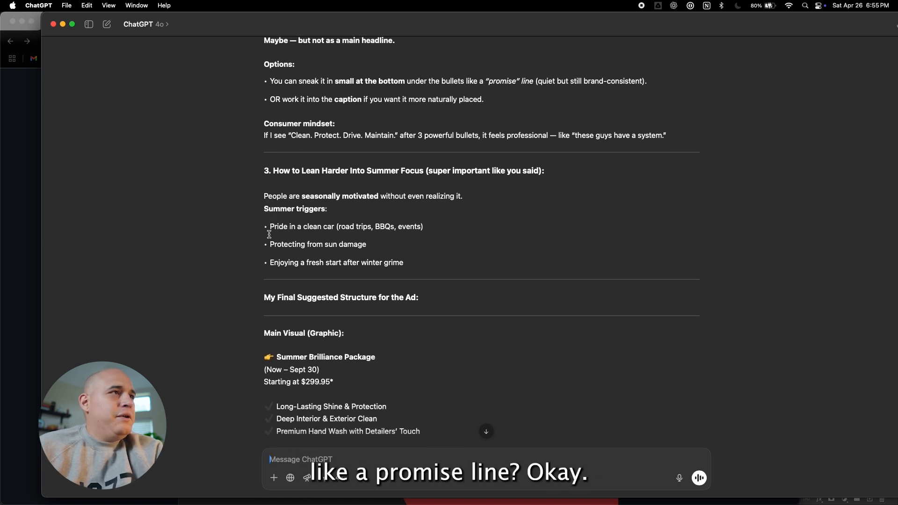
Read the advice on leaning into the summer focus and the opening of the final suggested ad structure
scroll(269, 234, down, 3)
scroll(270, 233, down, 2)
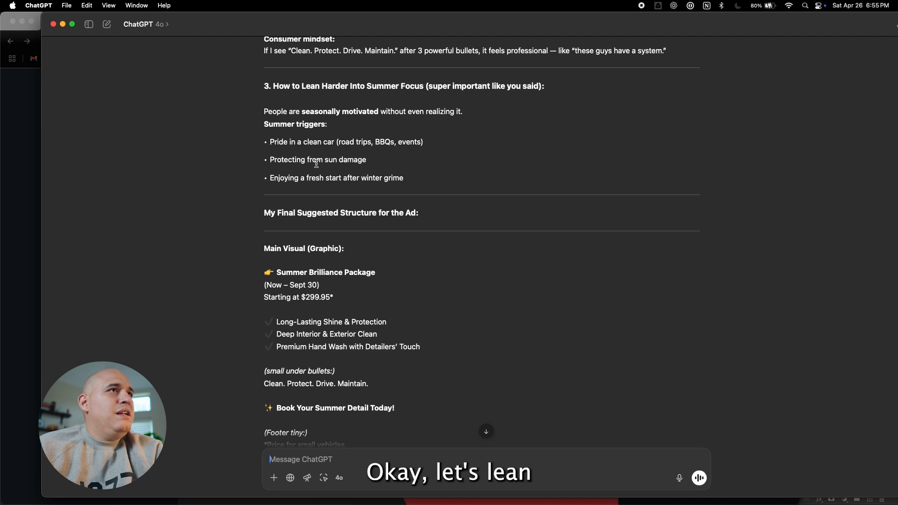
scroll(268, 237, down, 2)
drag(265, 220, 358, 267)
click(361, 267)
scroll(373, 262, down, 3)
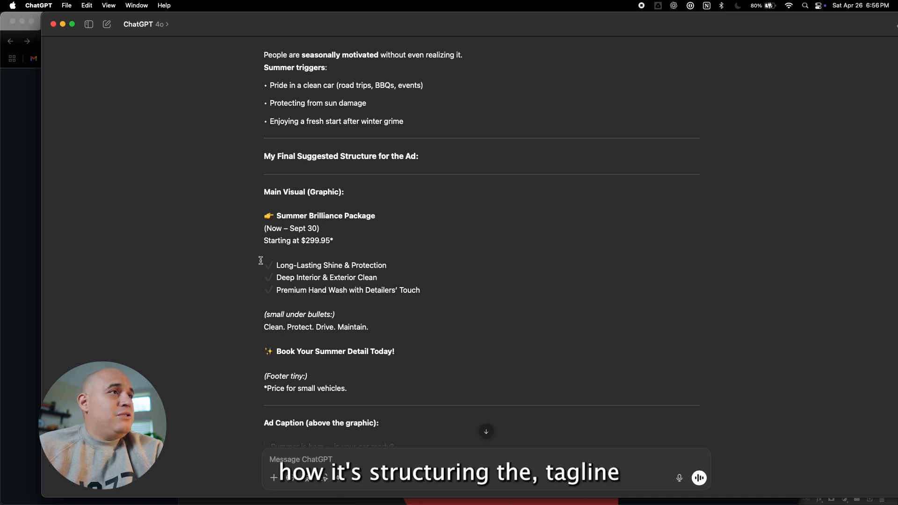
Review the three bullets, call to action and footer in the suggested main visual, along with the reasons given
scroll(226, 276, down, 5)
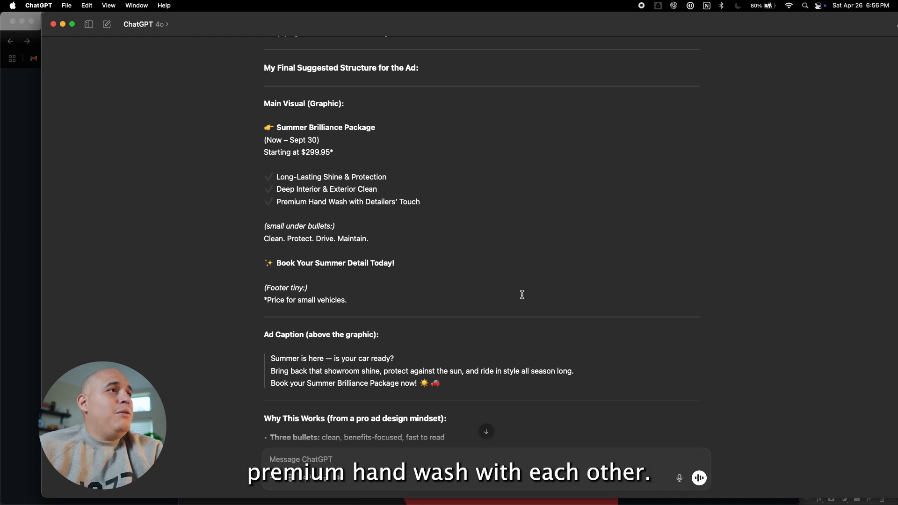
scroll(521, 298, up, 2)
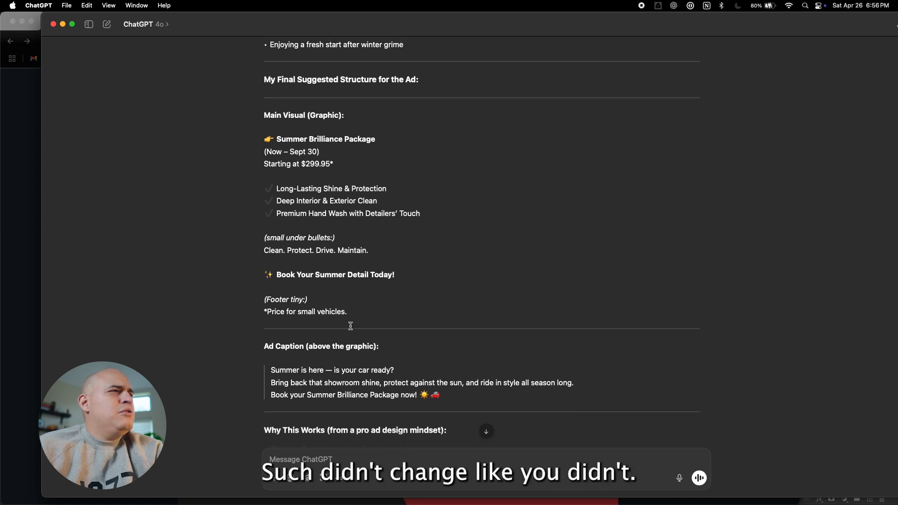
scroll(350, 326, down, 5)
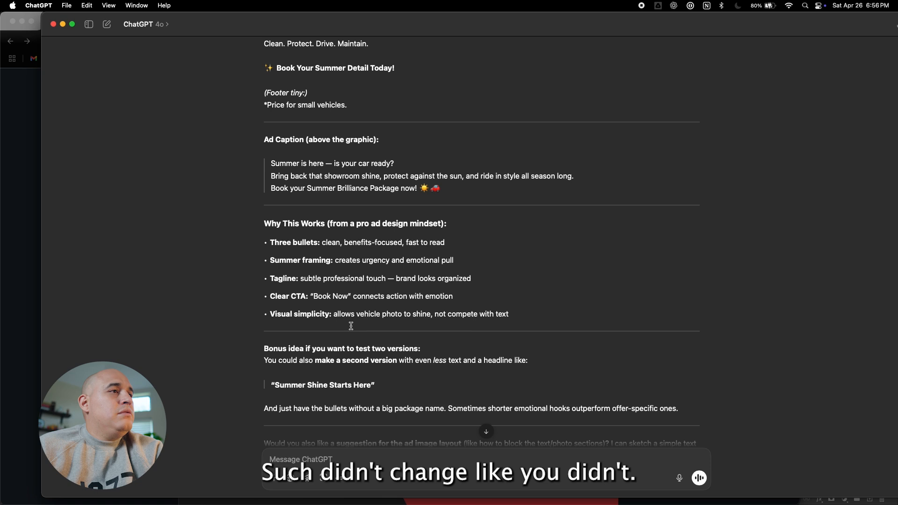
scroll(351, 326, up, 3)
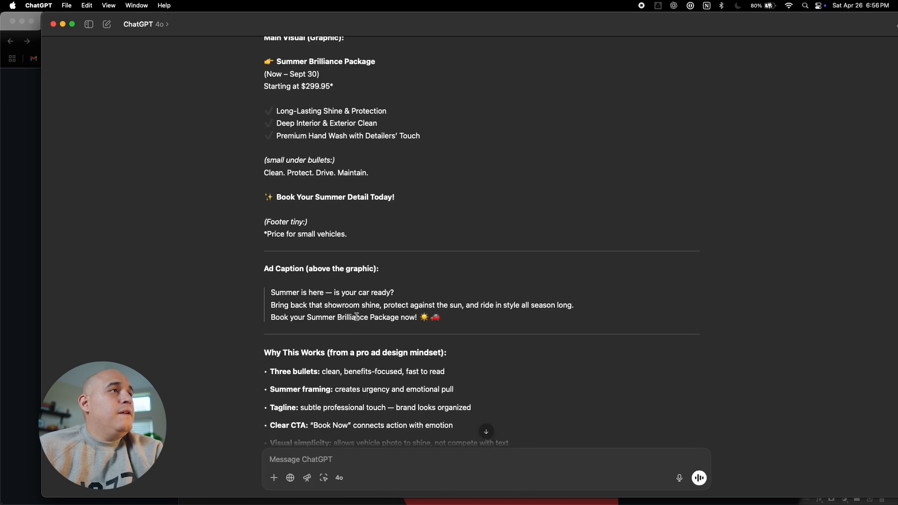
Examine the suggested ad caption and the dash in its first line, and read the reply through to its end
drag(486, 316, 269, 295)
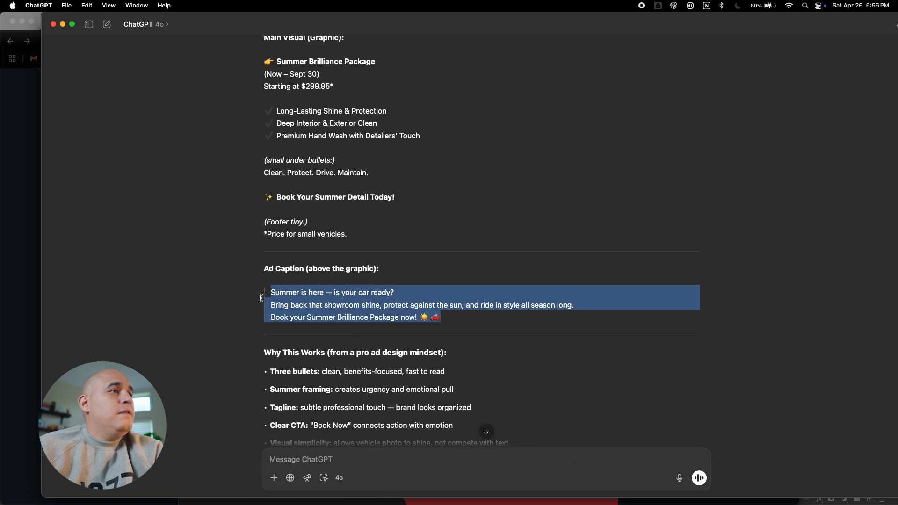
click(299, 296)
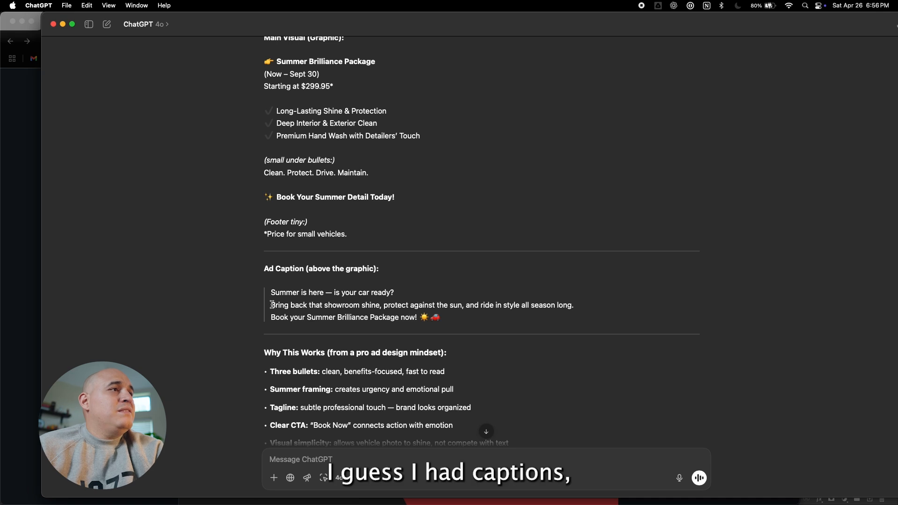
mouse_move(324, 292)
mouse_down()
mouse_move(296, 291)
mouse_move(334, 292)
mouse_up()
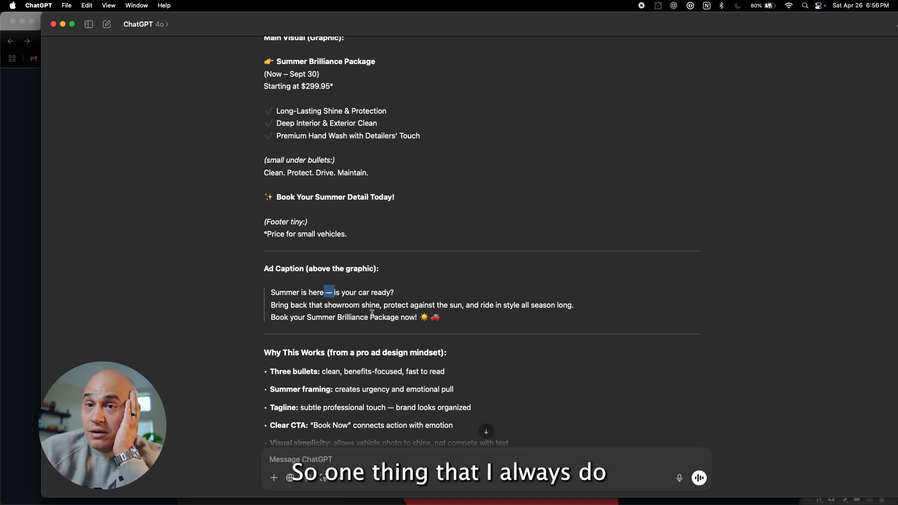
scroll(372, 314, down, 5)
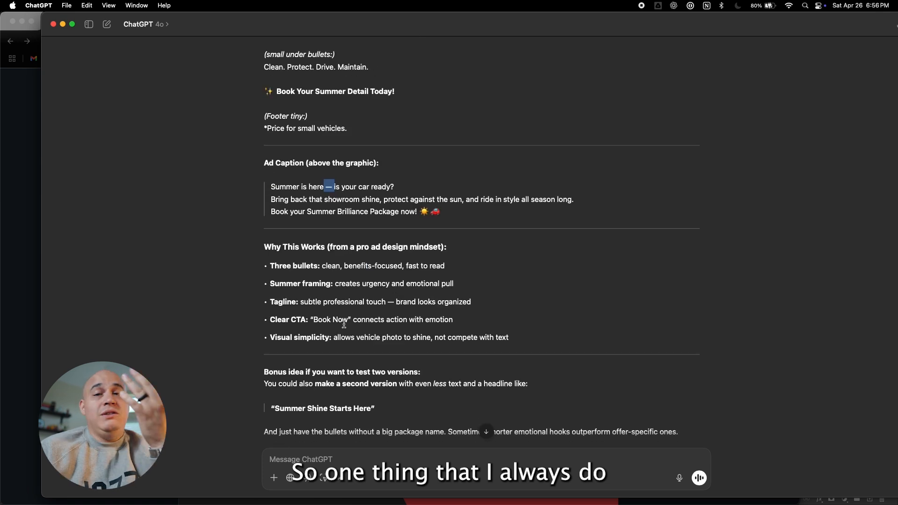
scroll(344, 324, down, 4)
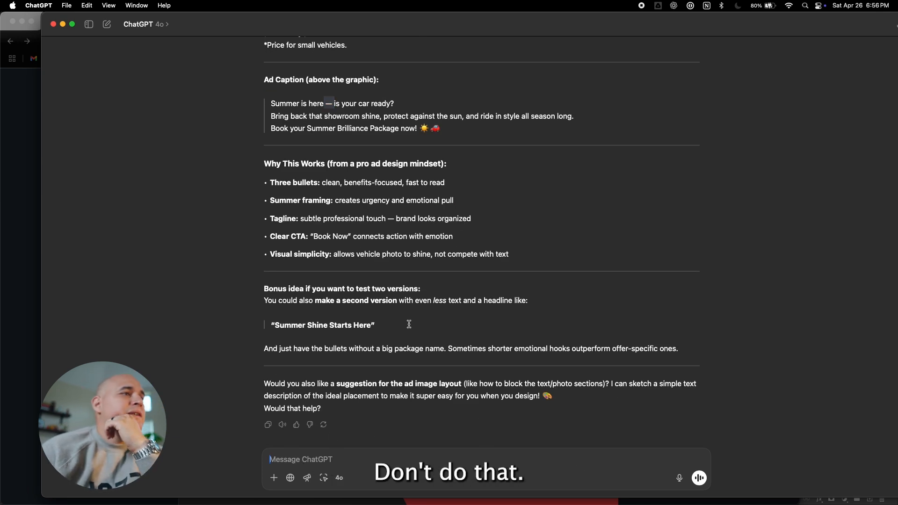
Tell ChatGPT the three bullet points seem unchanged from the initial draft and ask it to work only on those, since the rest is good
text(I don't th)
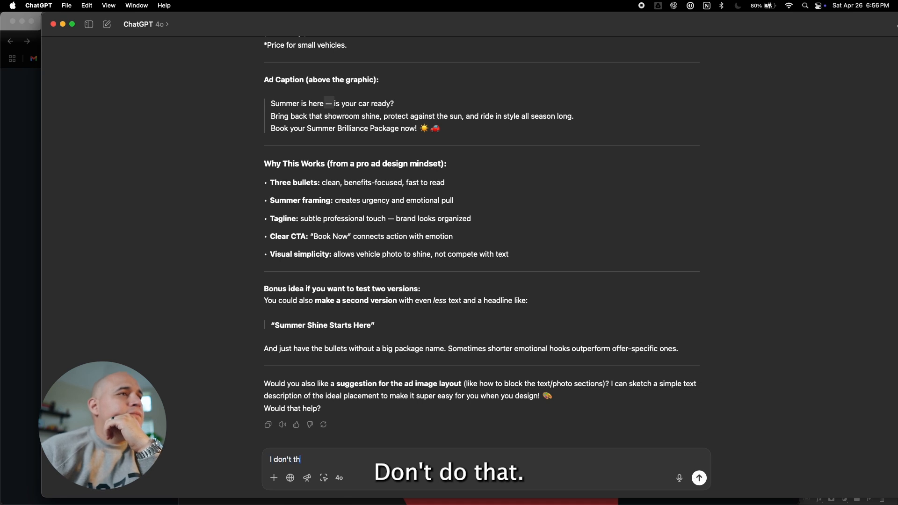
text(ink you mak)
text(e )
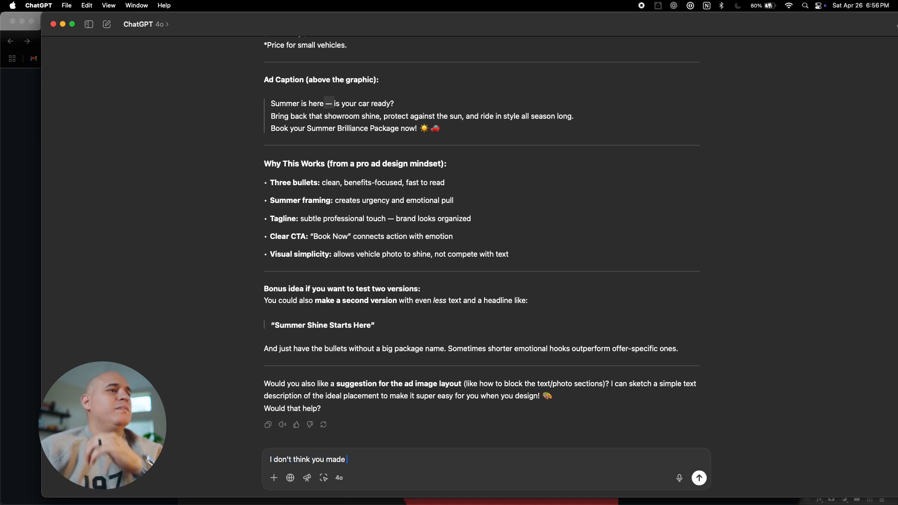
text(any changes to the three bullet points from the initial draft. let's just work on the bullet point,)
key(BackSpace)
text(s, the rest is good to go.)
key(Return)
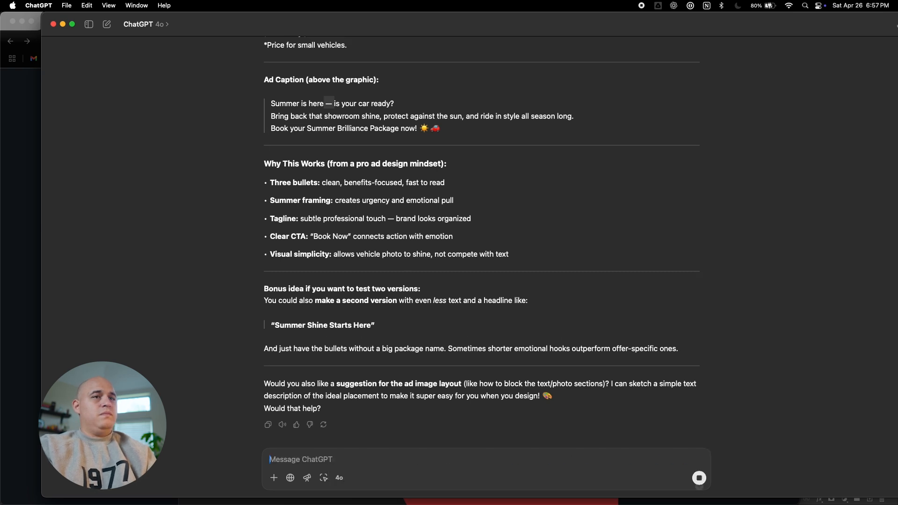